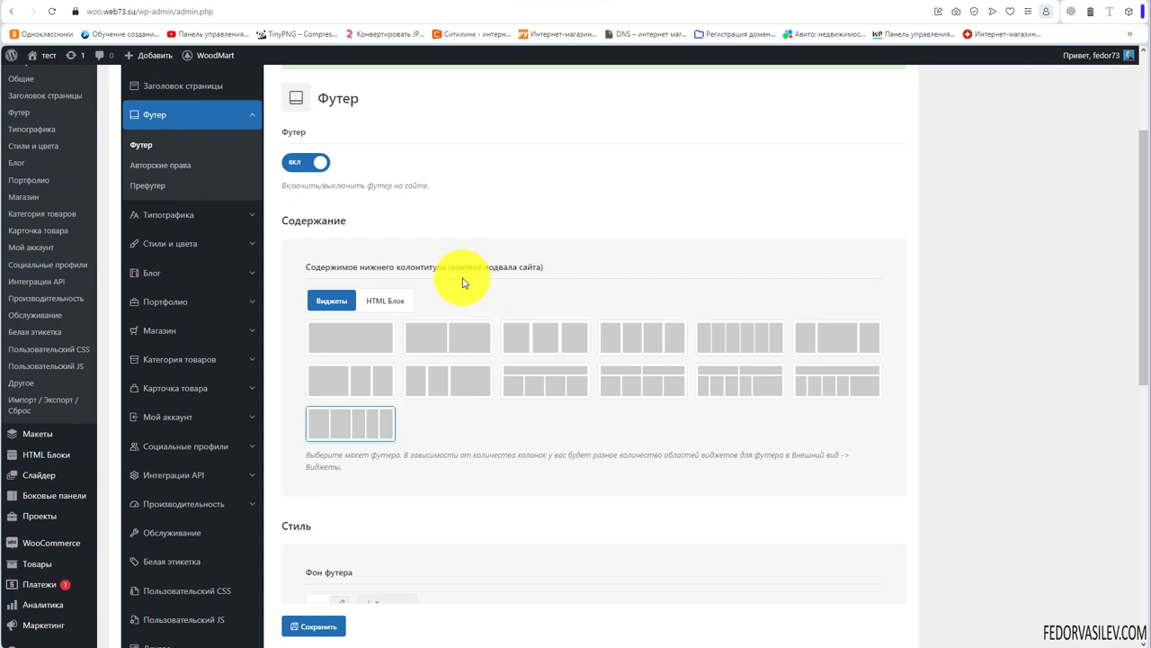
# Switch the site footer off and back on
pyautogui.scroll(2, 462, 278)
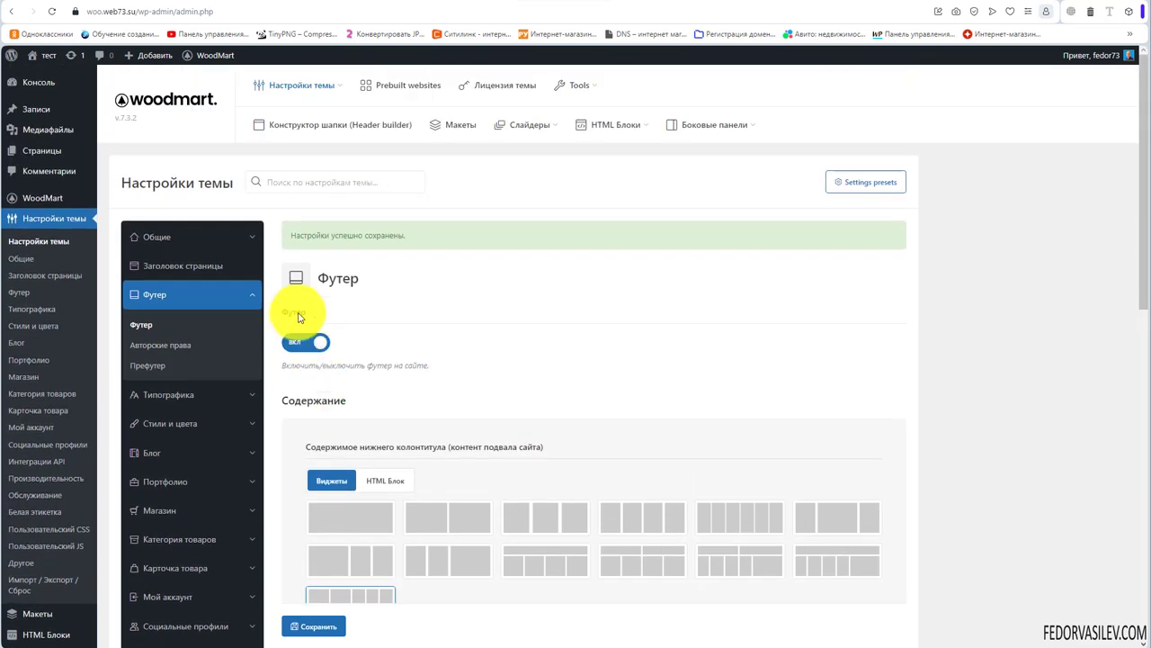
pyautogui.click(289, 338)
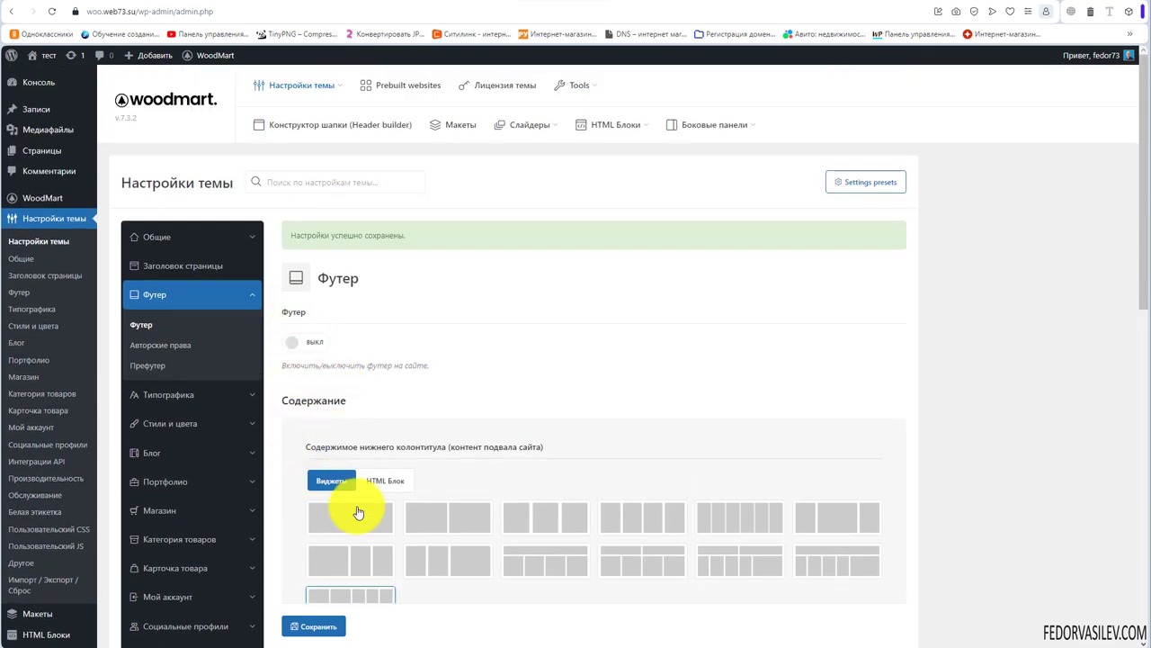
pyautogui.scroll(-2, 358, 514)
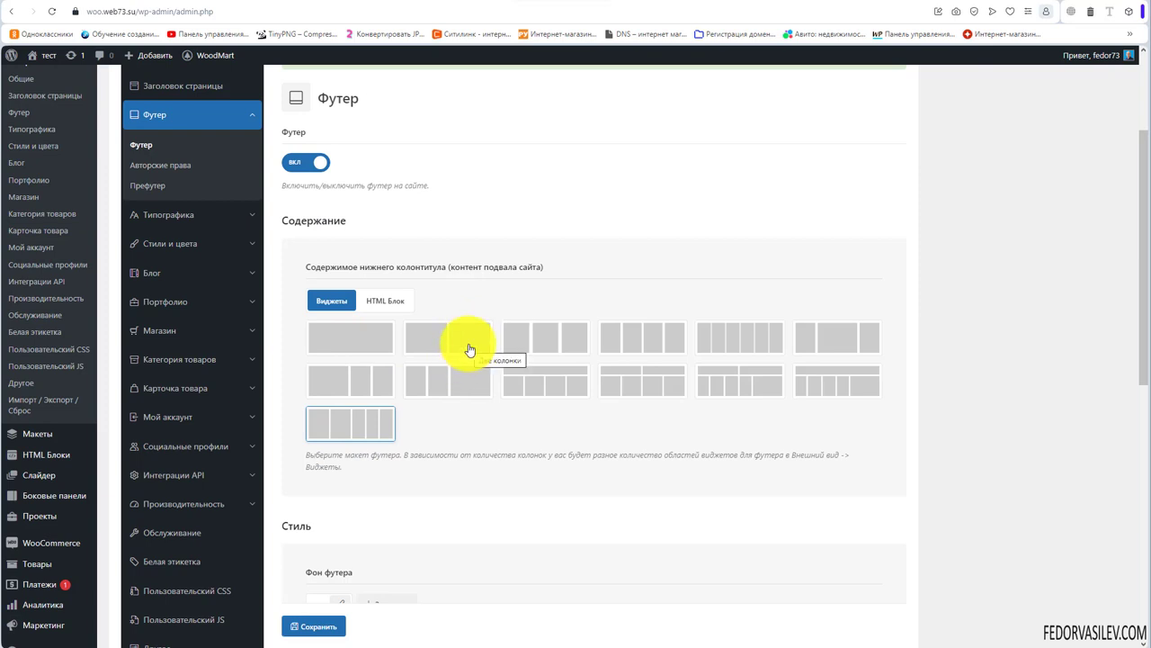
# Try out several widget layouts for the footer content, including the single-column one and those with a wide row above the columns
pyautogui.click(355, 338)
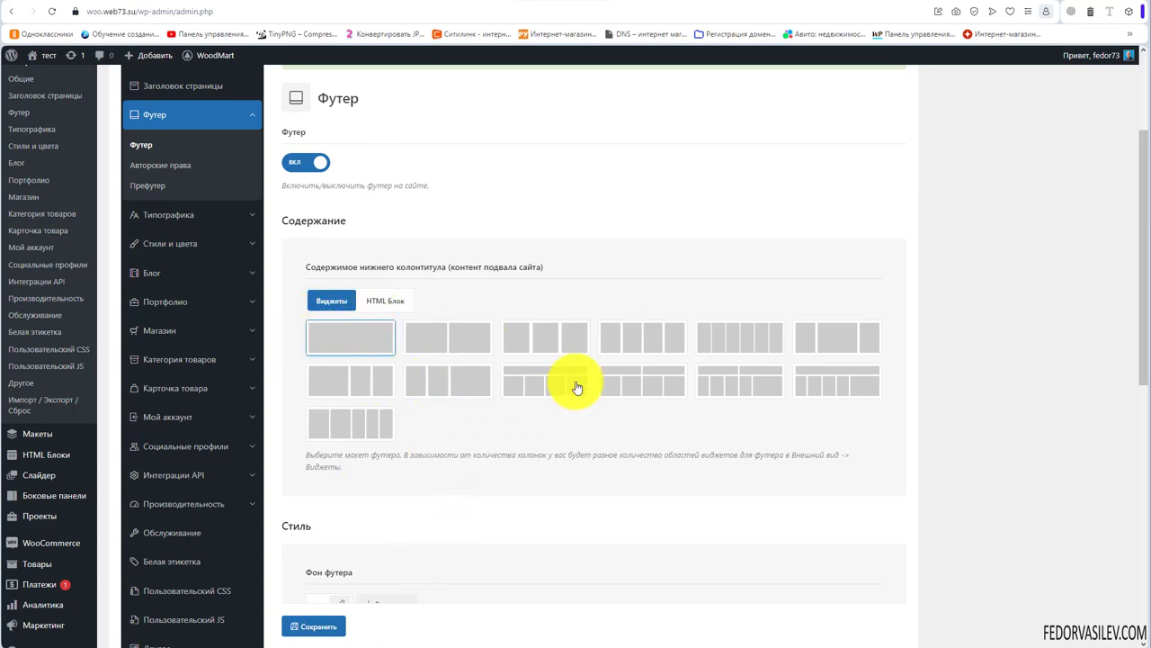
pyautogui.click(560, 336)
pyautogui.click(645, 330)
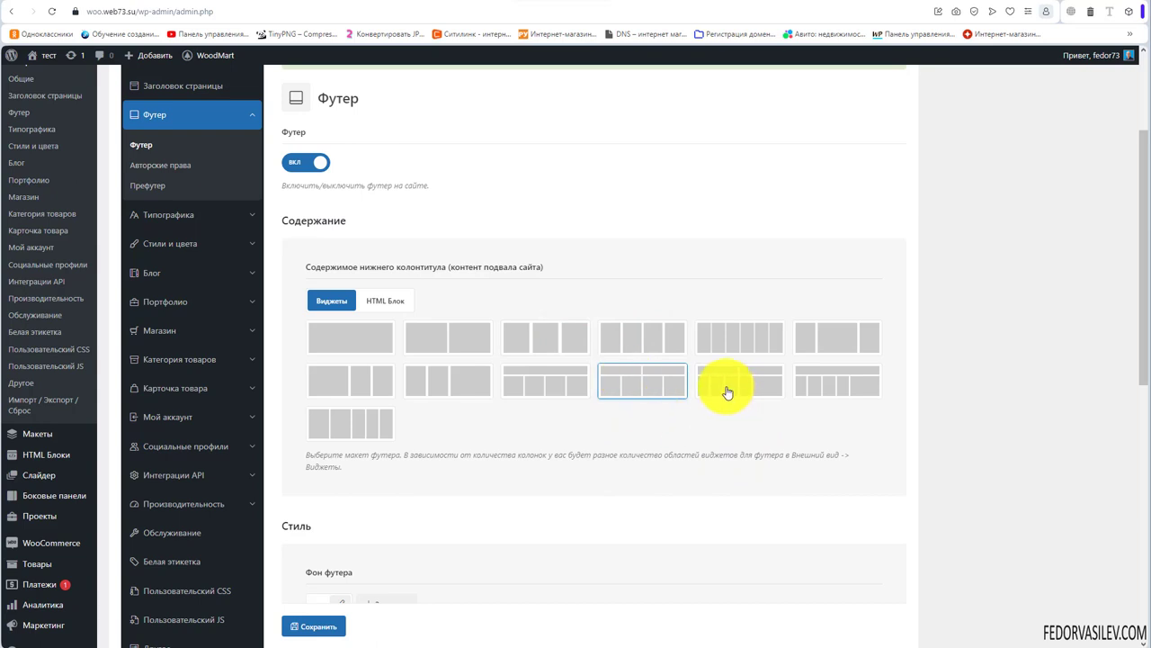
pyautogui.click(827, 394)
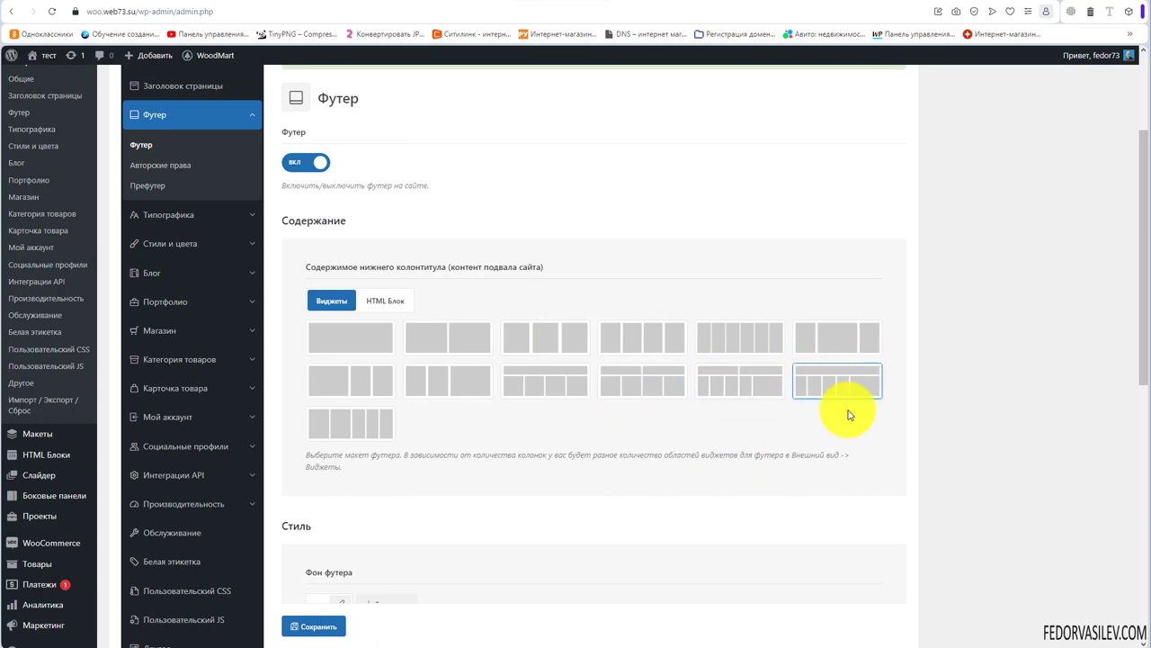
pyautogui.click(813, 350)
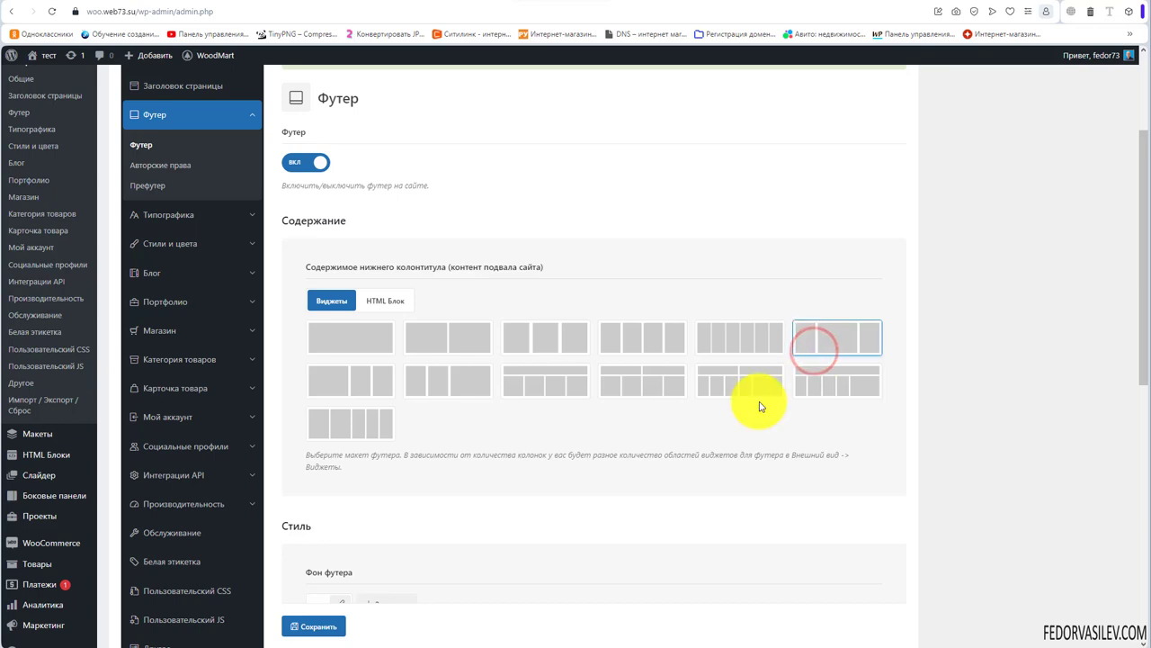
# Set the footer content to the layout with three equal columns and save the theme settings
pyautogui.click(536, 334)
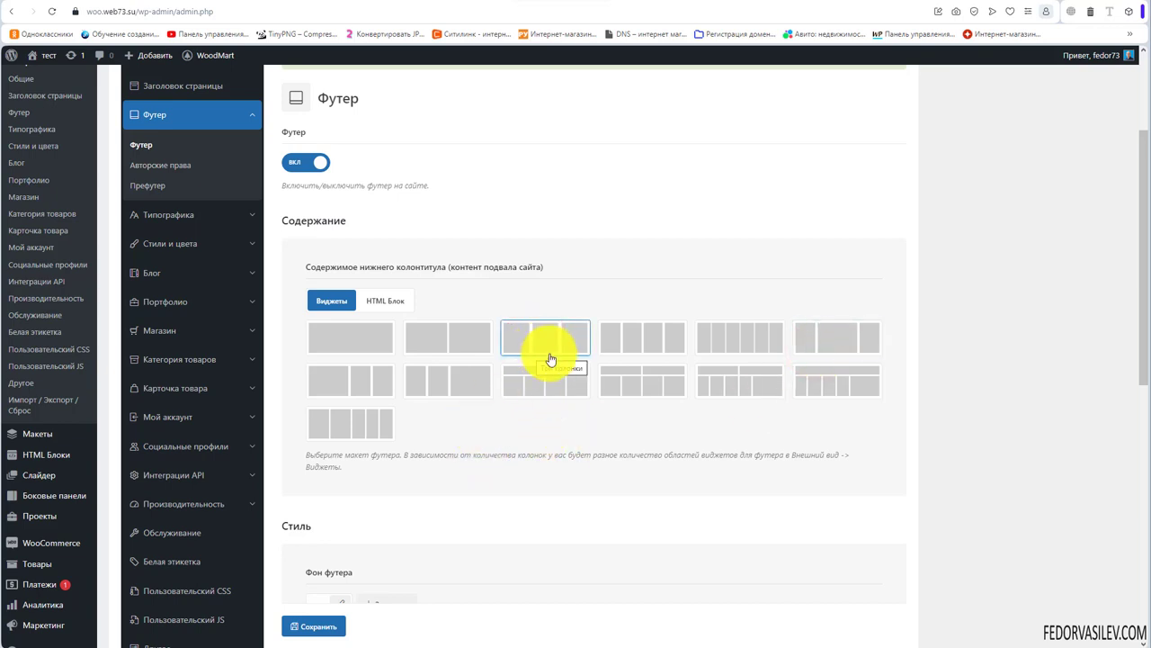
pyautogui.click(303, 625)
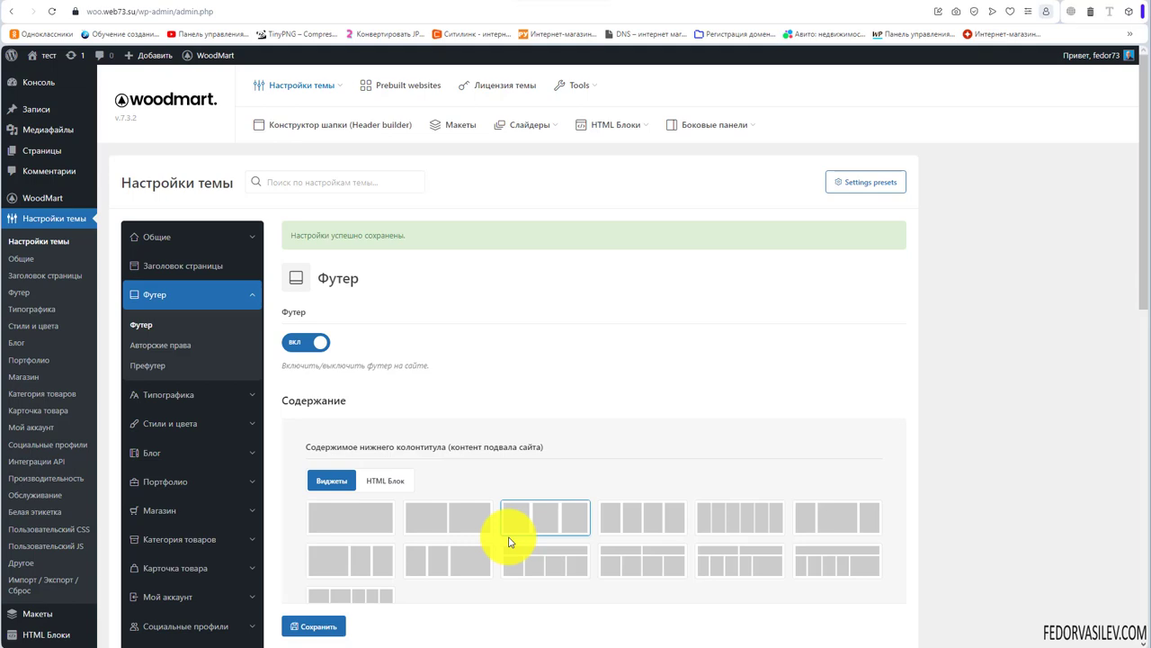
# Go to the Виджеты page of the site's appearance settings
pyautogui.scroll(-5, 90, 380)
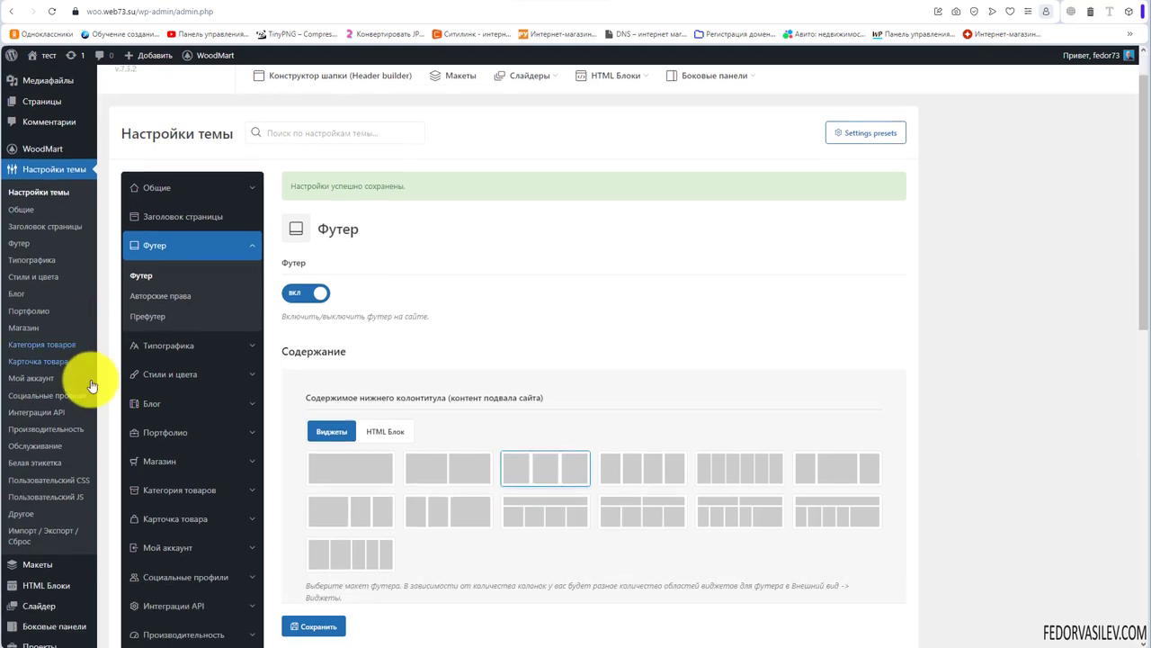
pyautogui.moveTo(27, 528)
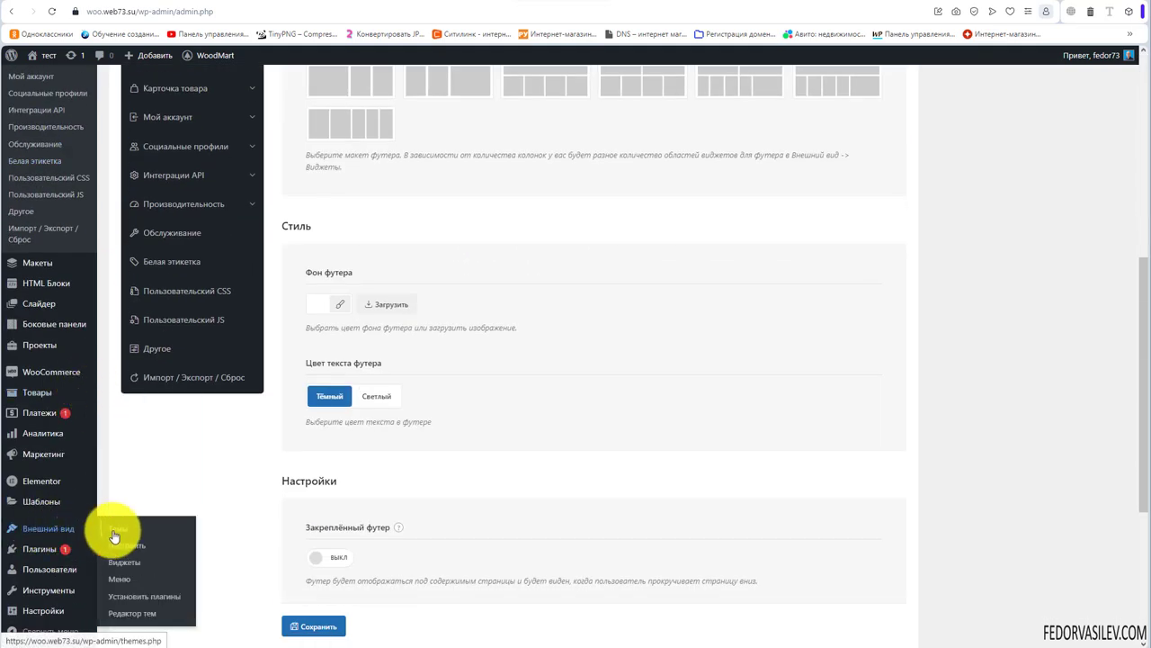
pyautogui.click(128, 571)
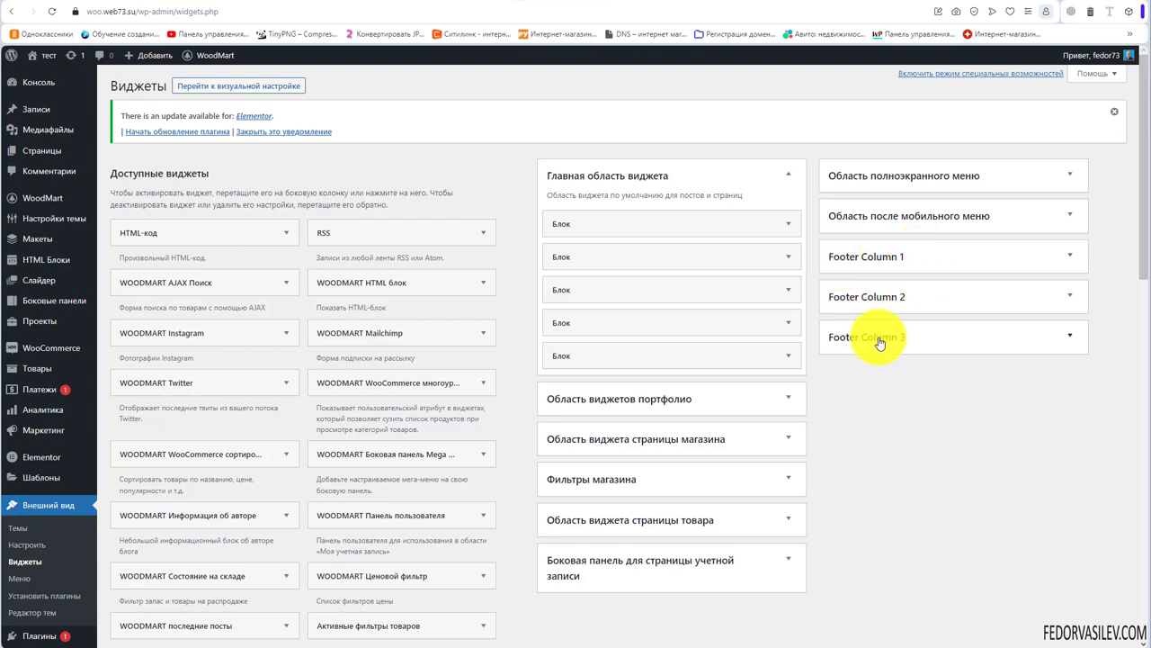
# Expand and collapse the Footer Column 1, Footer Column 2 and Footer Column 3 areas to inspect their contents
pyautogui.click(939, 259)
pyautogui.click(938, 252)
pyautogui.click(885, 300)
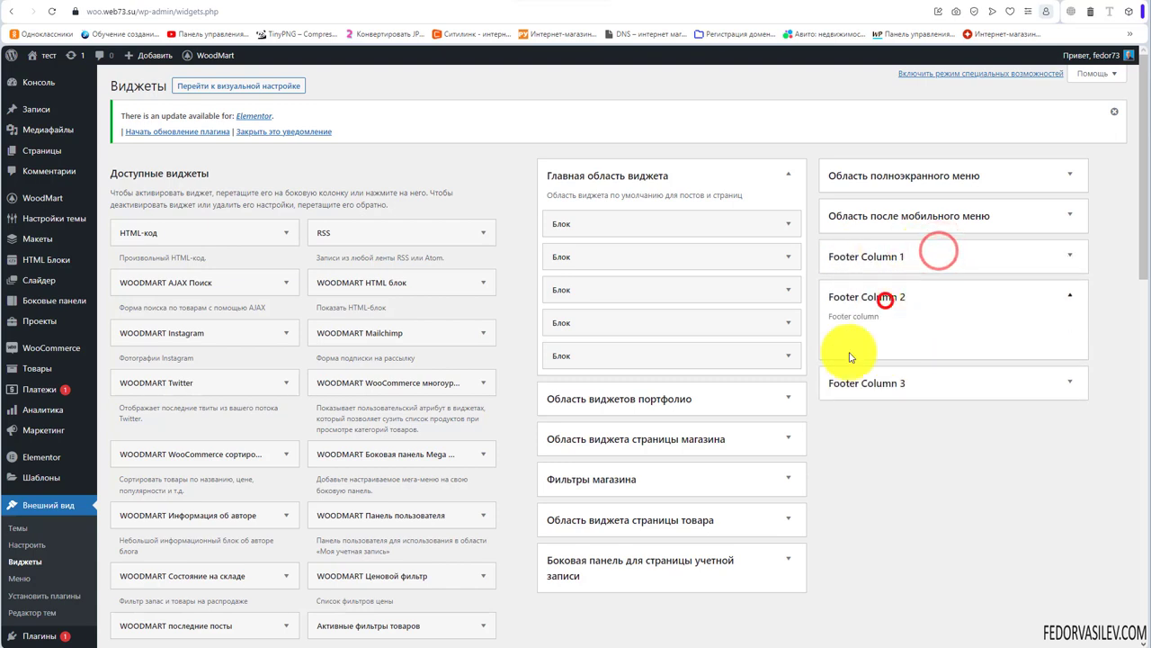
pyautogui.click(874, 296)
pyautogui.click(865, 334)
pyautogui.click(865, 335)
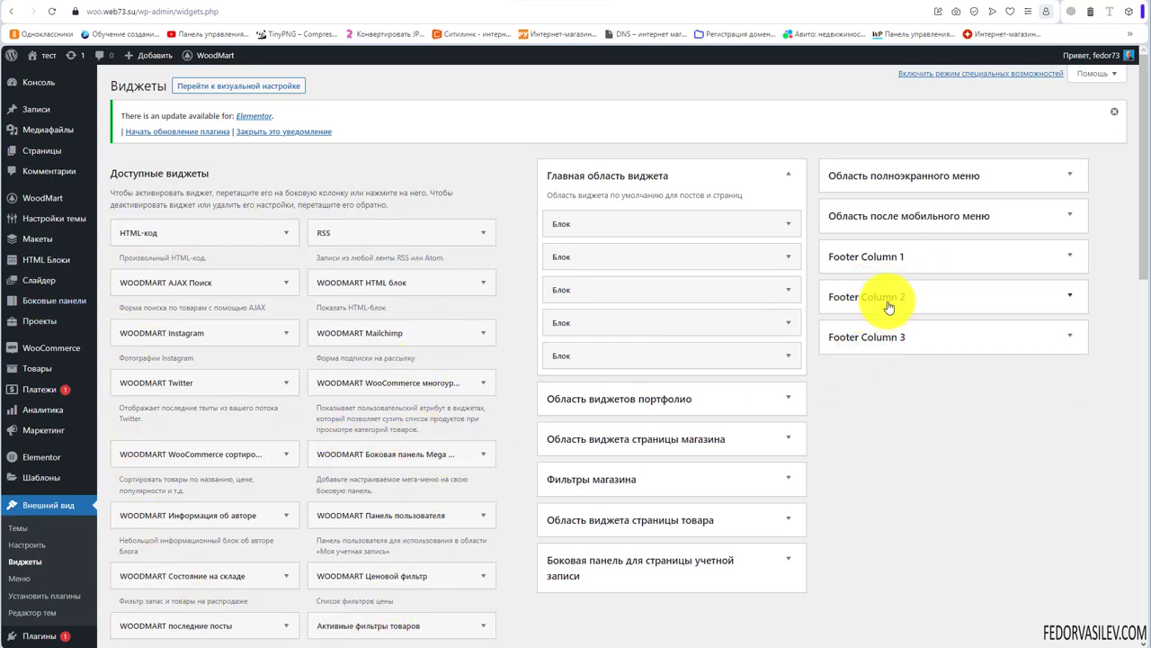
# Add the Календарь widget to the Footer Column 1 area
pyautogui.scroll(-3, 471, 354)
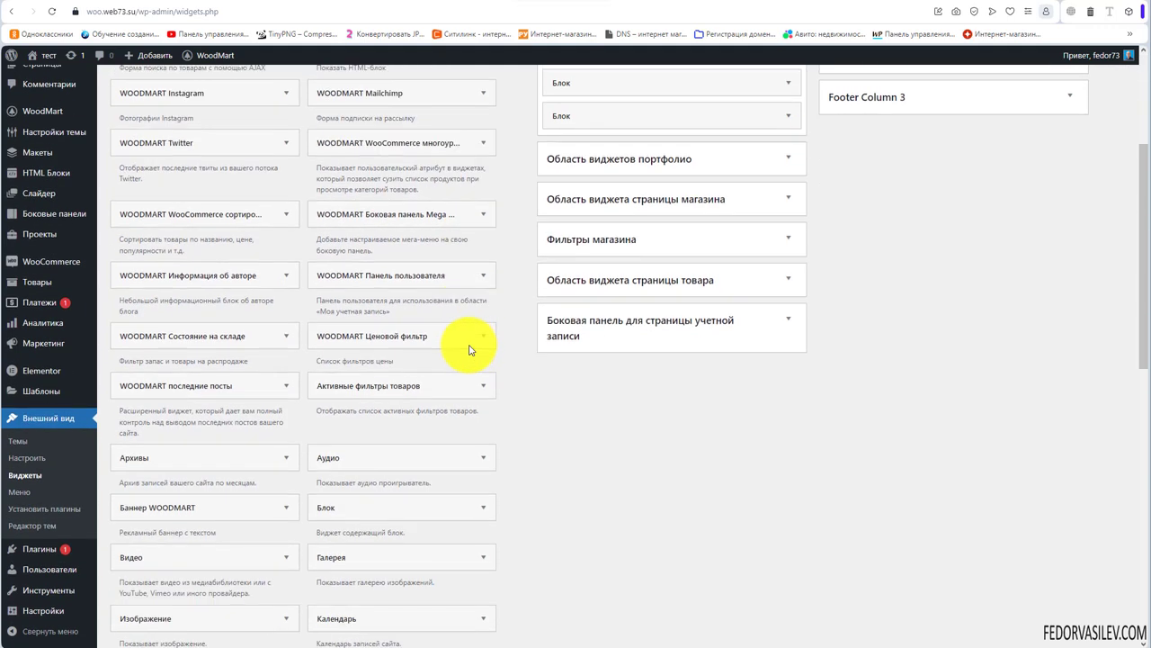
pyautogui.scroll(-2, 469, 349)
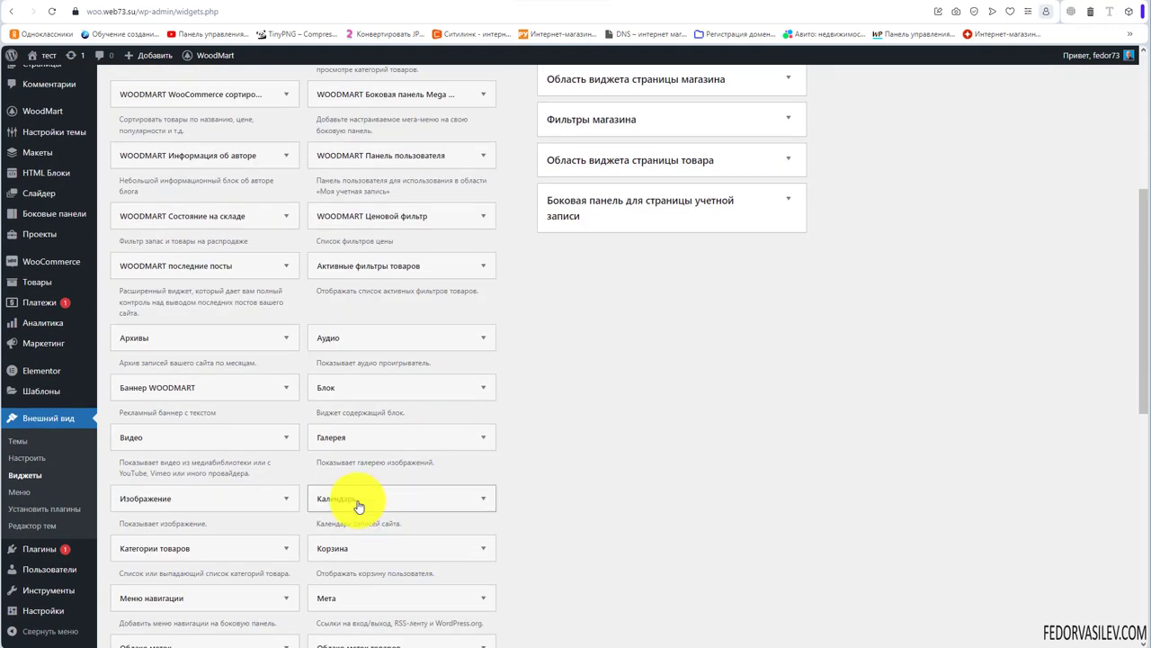
pyautogui.click(466, 507)
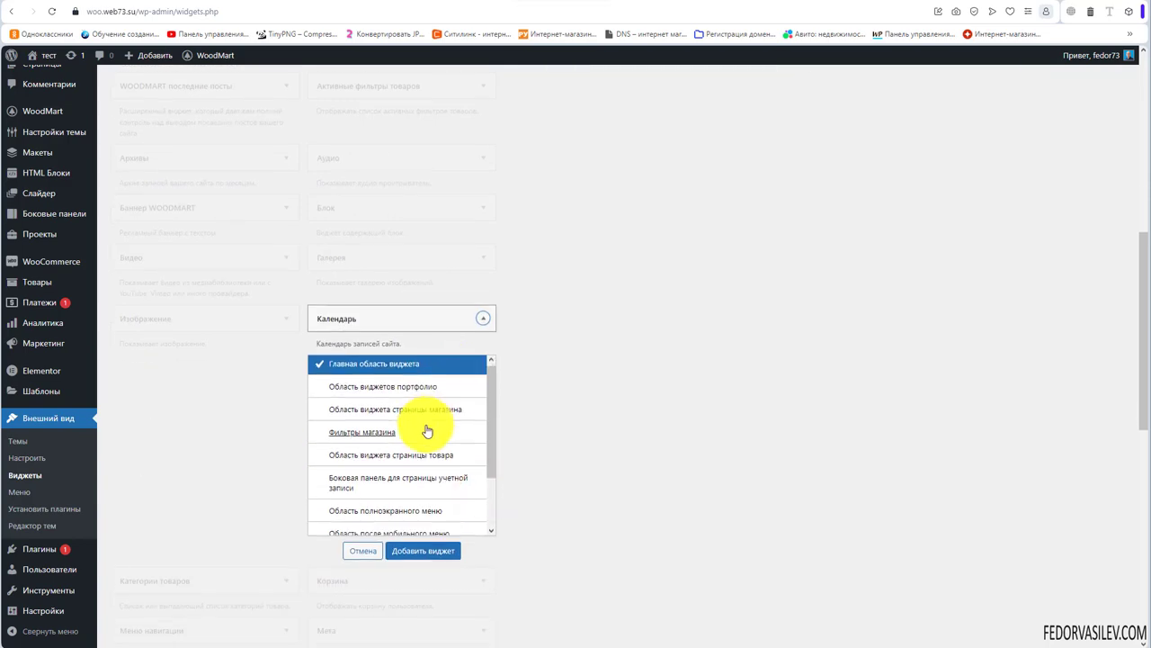
pyautogui.scroll(-2, 424, 430)
pyautogui.click(348, 478)
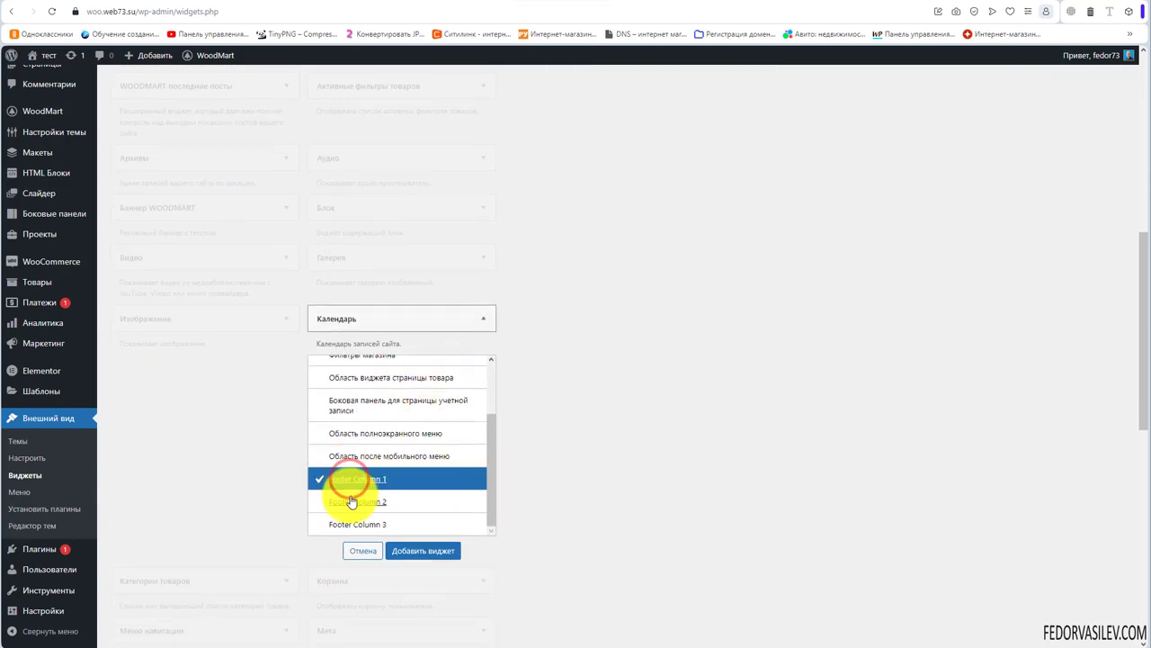
pyautogui.click(413, 550)
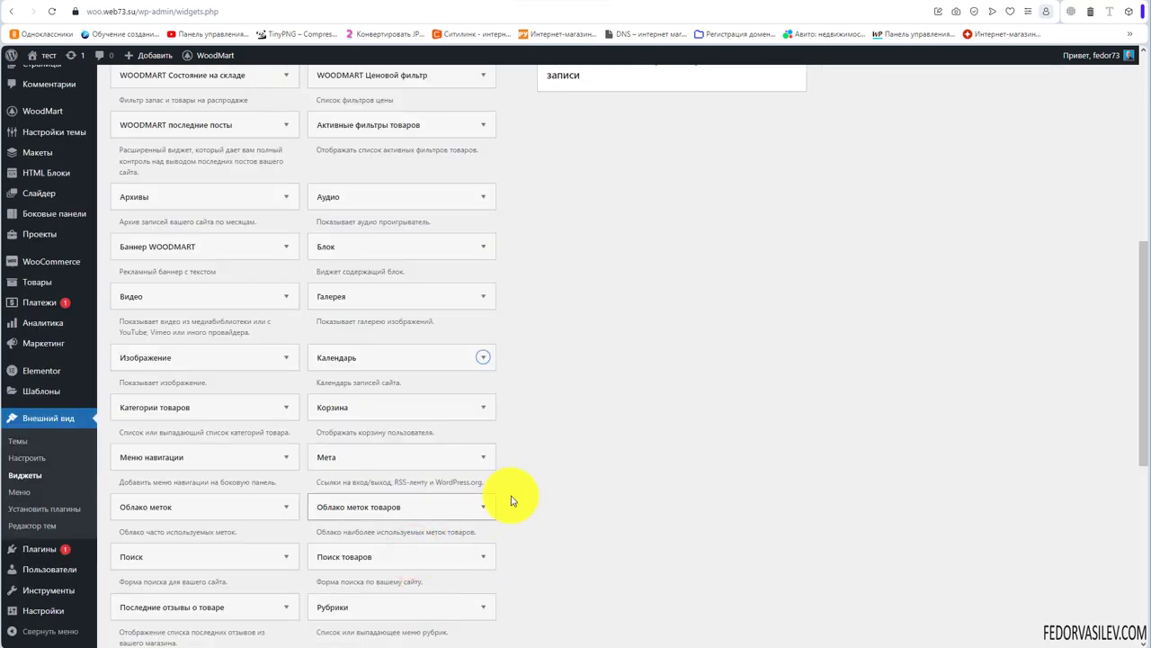
# Add the recently viewed products list widget (Список недавно просмотренных товаров) to the Footer Column 2 area
pyautogui.scroll(-2, 508, 490)
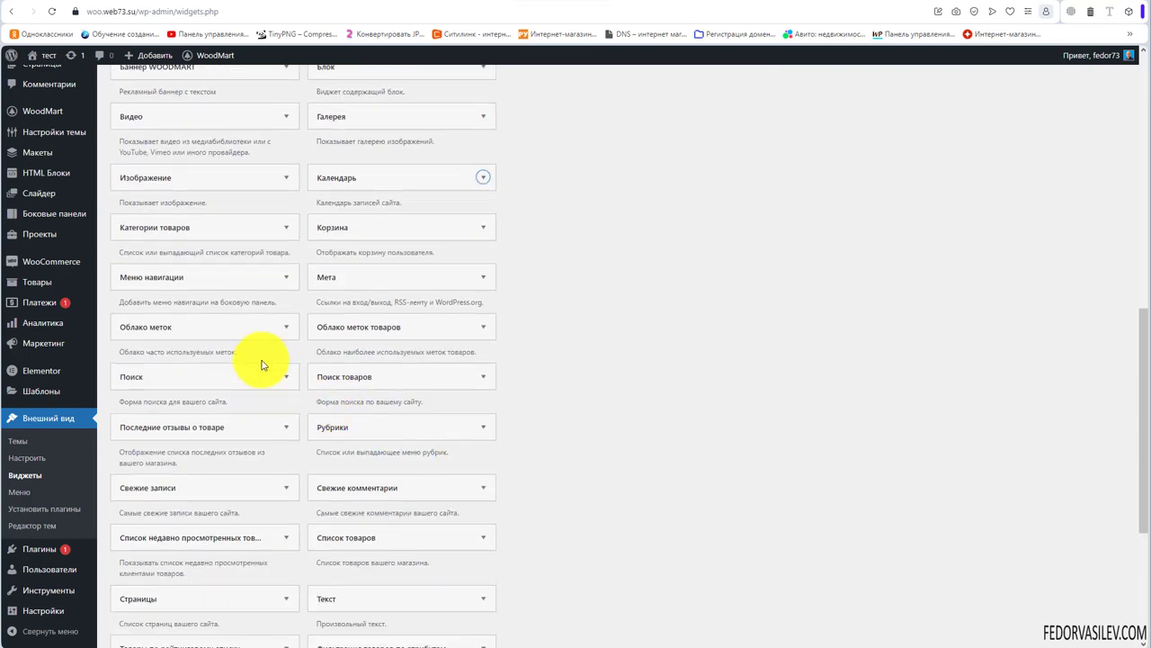
pyautogui.scroll(-2, 270, 360)
pyautogui.click(286, 358)
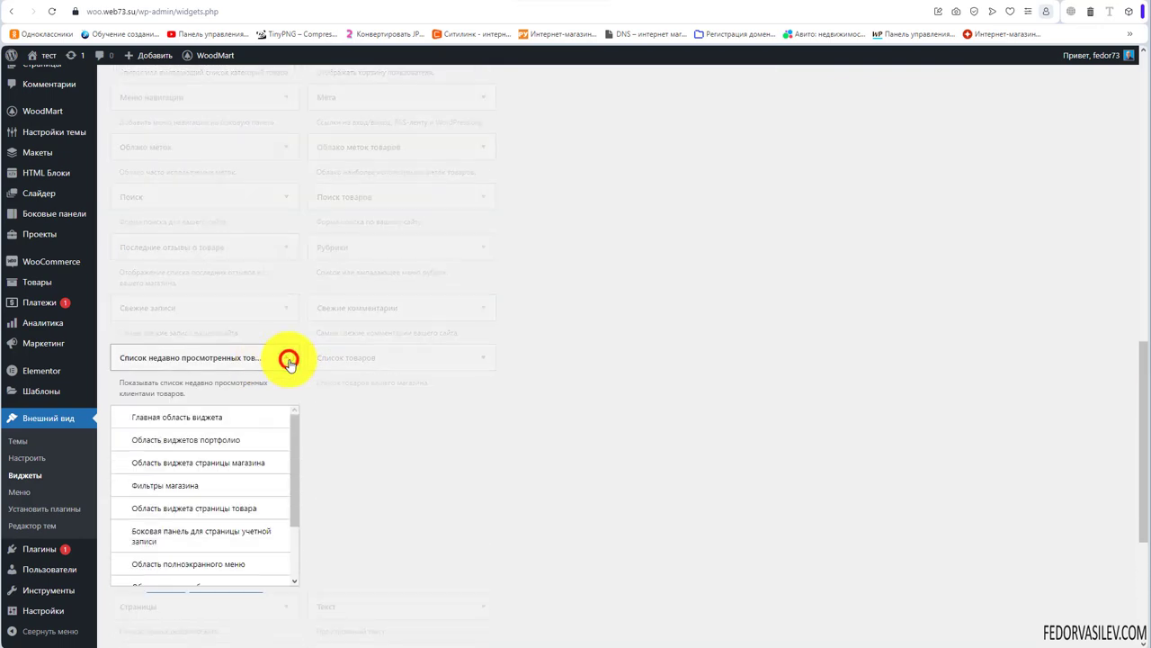
pyautogui.scroll(-3, 252, 452)
pyautogui.click(177, 551)
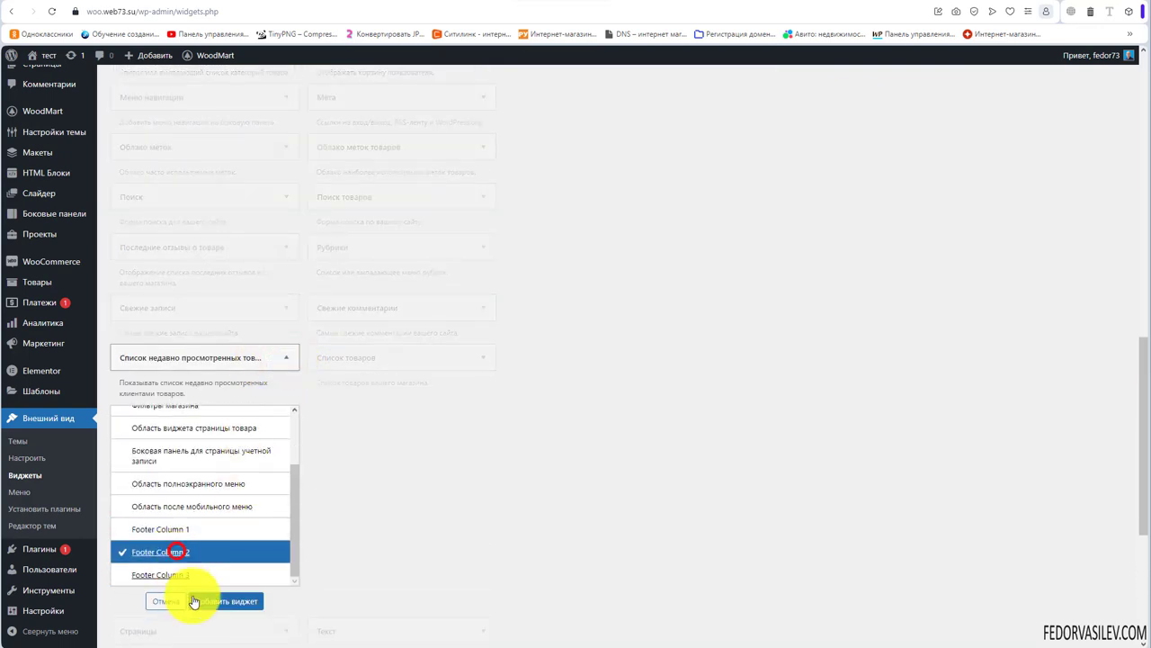
pyautogui.click(214, 609)
# Add the Календарь widget to the Footer Column 3 area and close its settings
pyautogui.scroll(4, 488, 437)
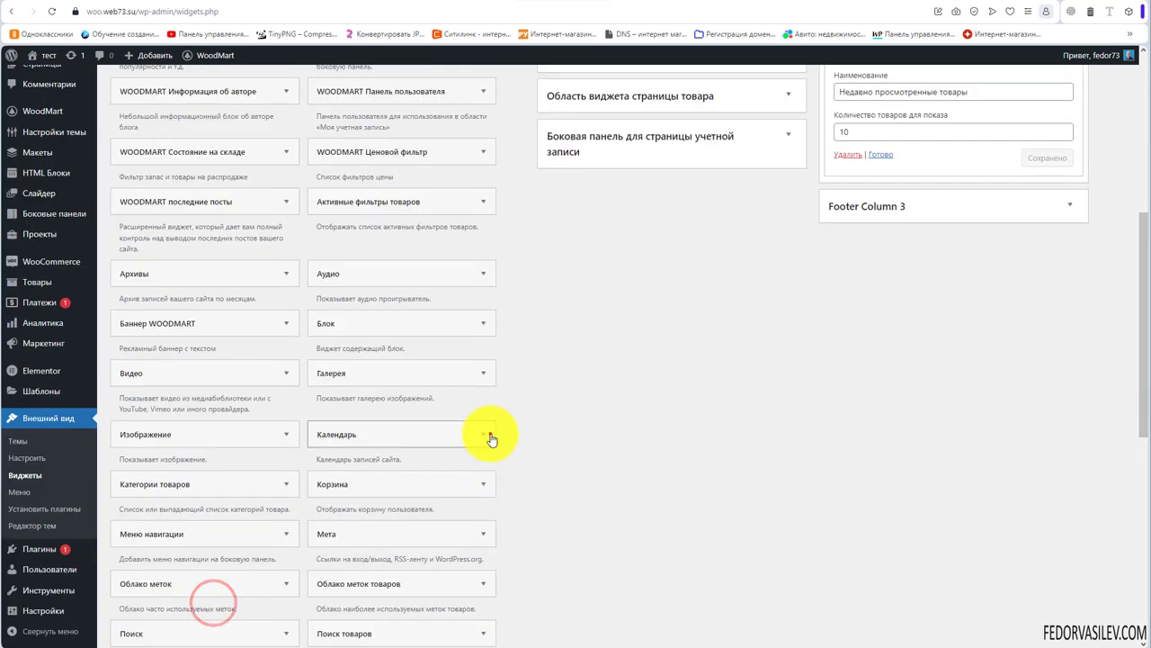
pyautogui.click(486, 434)
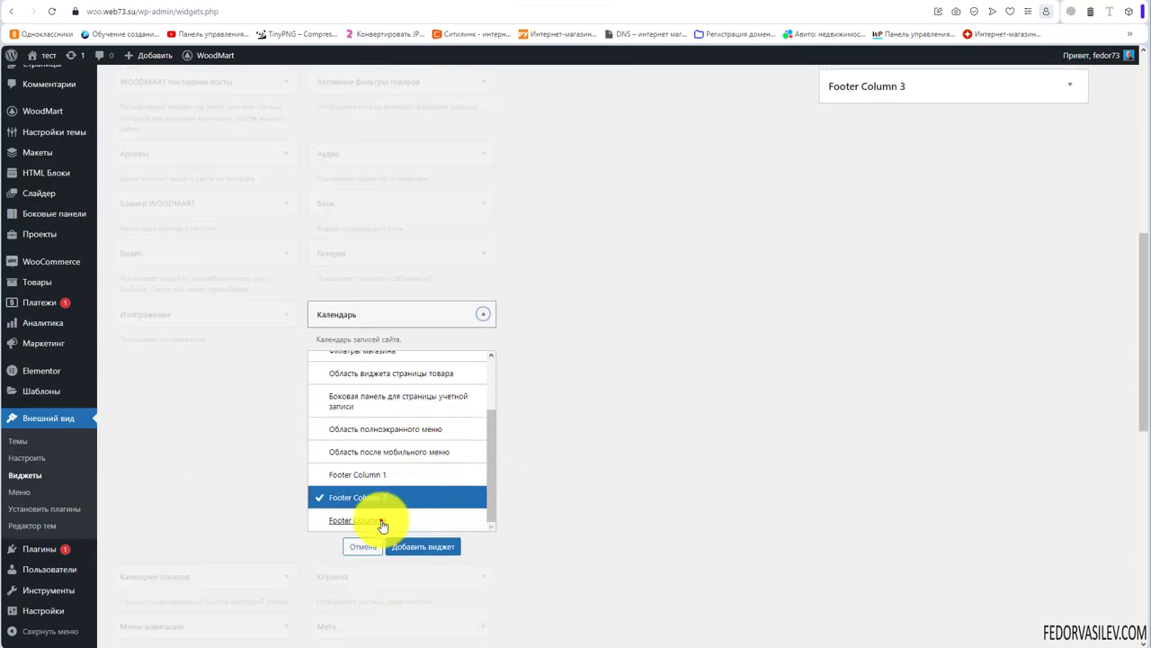
pyautogui.click(412, 546)
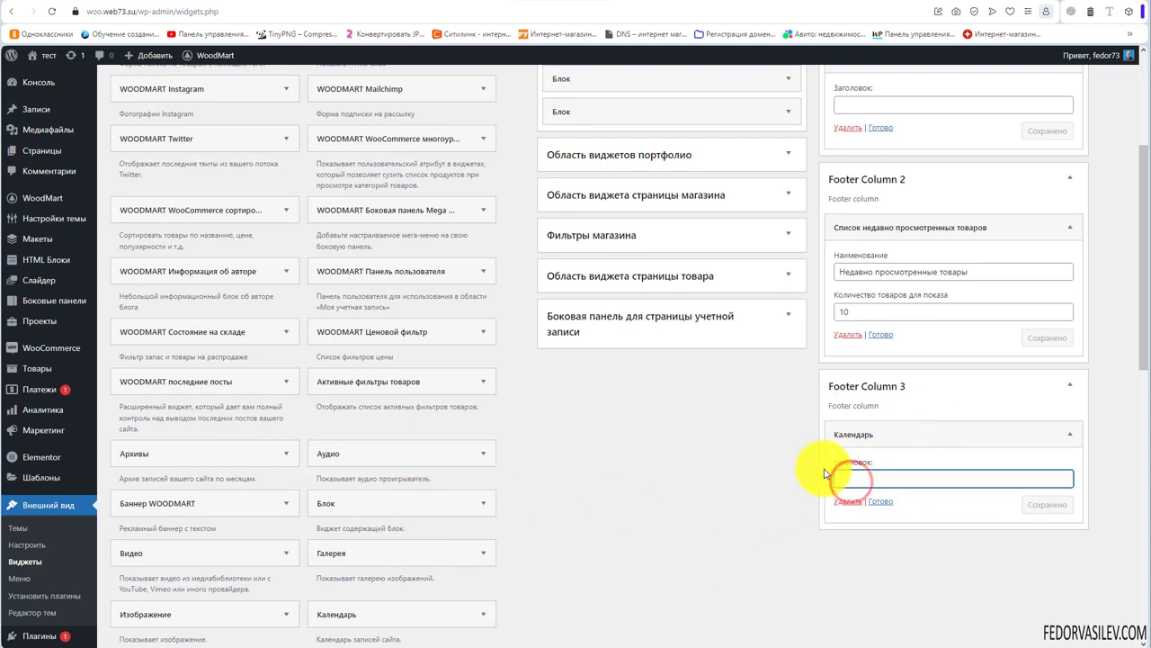
pyautogui.click(878, 501)
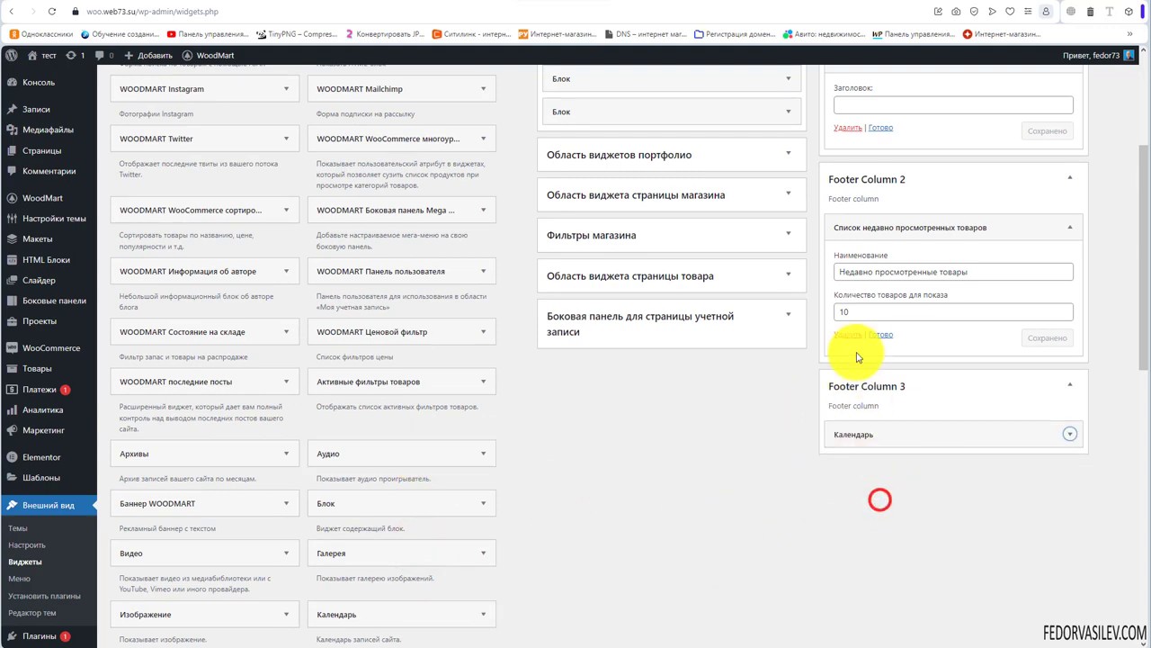
# Collapse the settings of the recently viewed products widget and all three footer column areas
pyautogui.scroll(-1, 861, 338)
pyautogui.scroll(3, 862, 343)
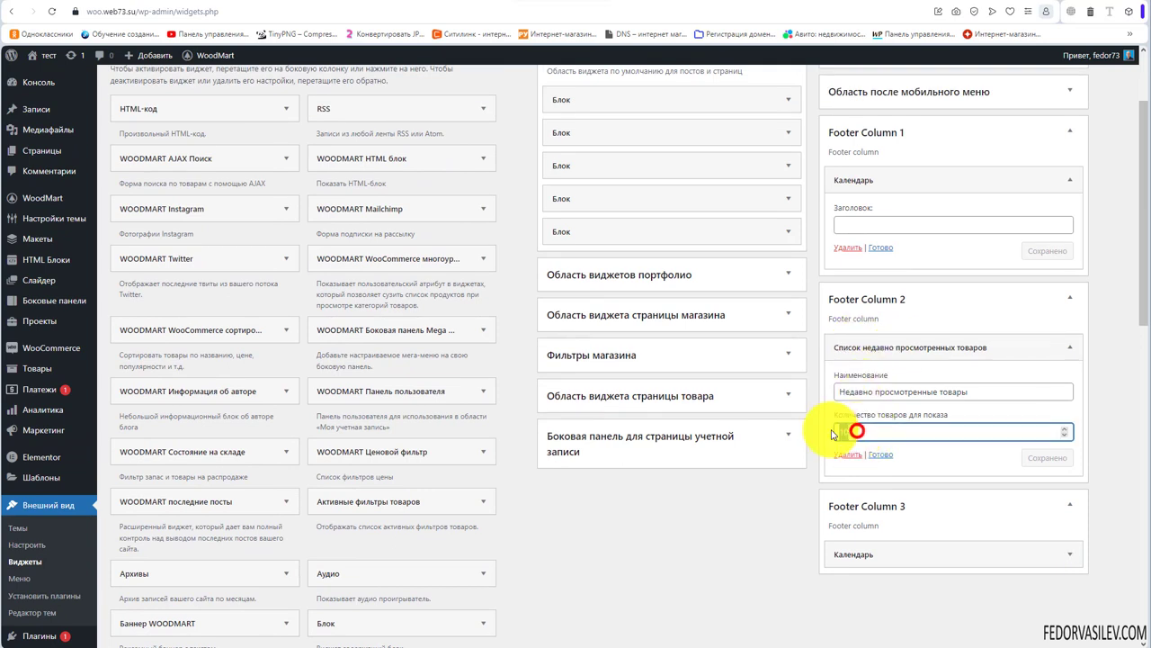
pyautogui.click(865, 344)
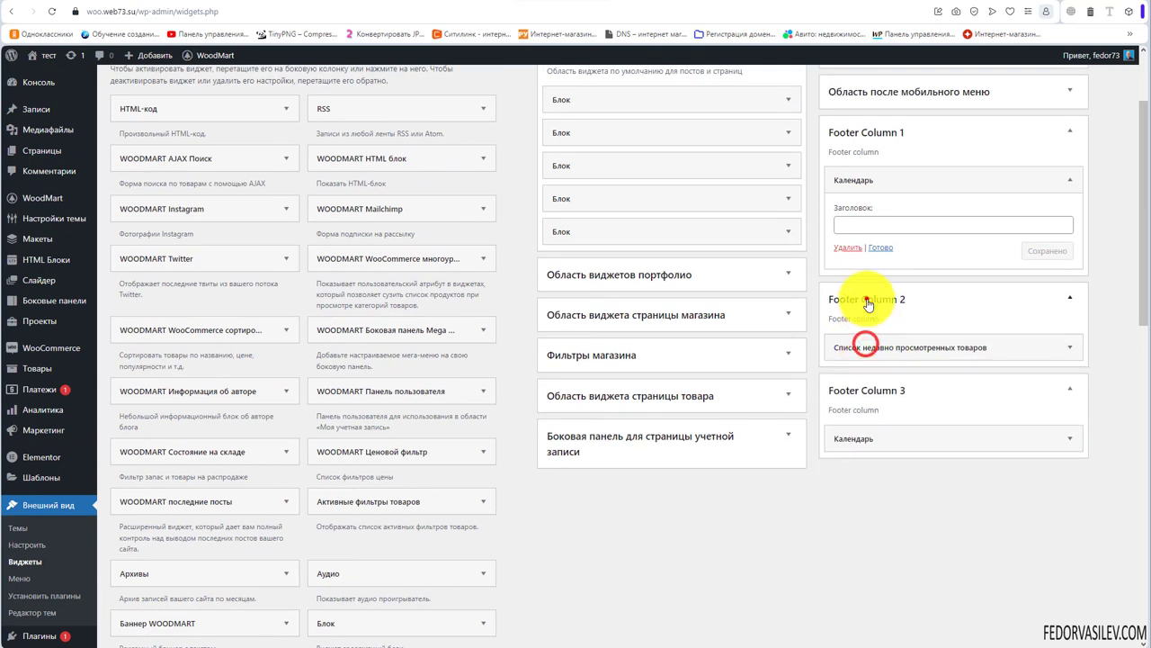
pyautogui.click(864, 300)
pyautogui.scroll(3, 865, 297)
pyautogui.click(850, 251)
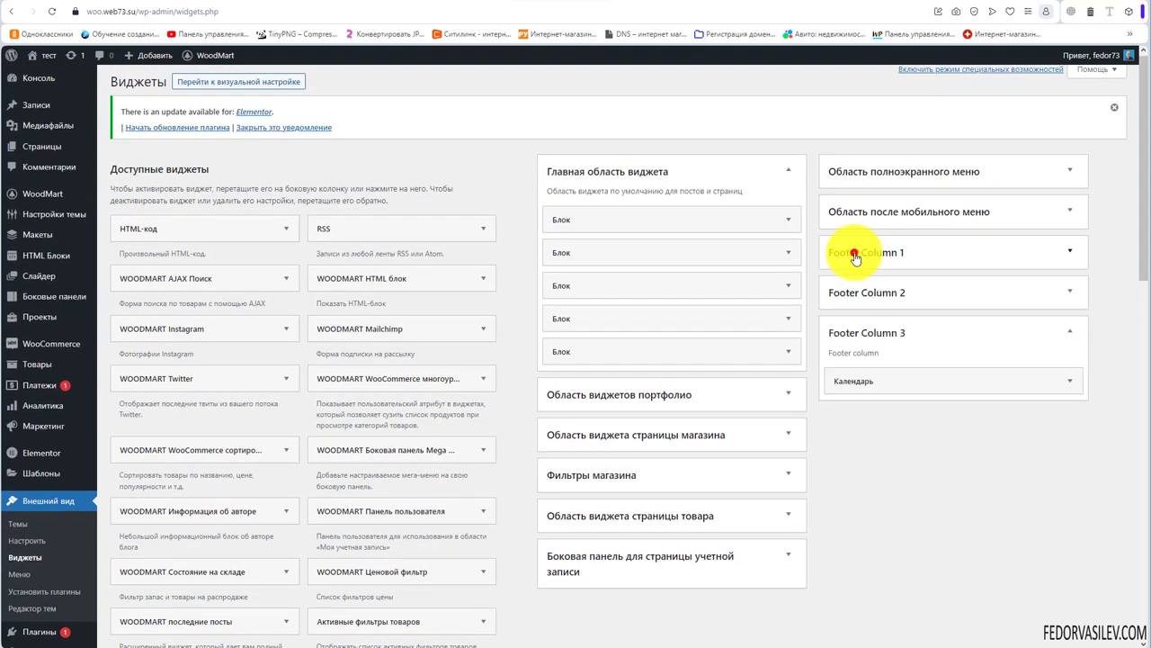
pyautogui.click(850, 330)
pyautogui.scroll(-4, 141, 560)
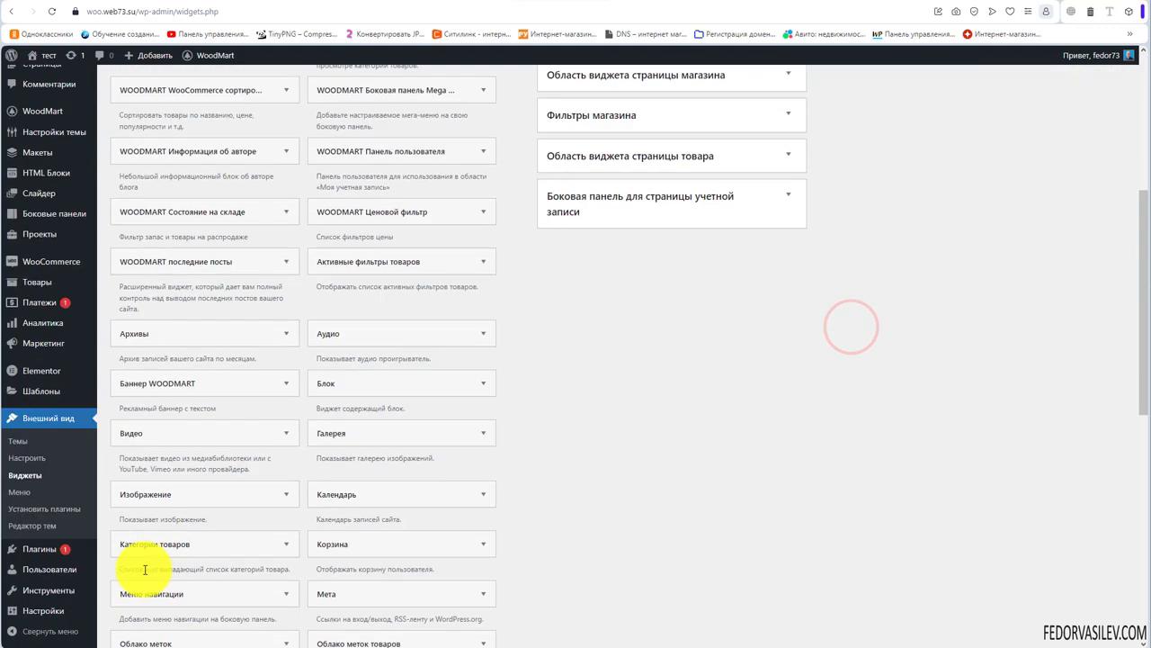
pyautogui.scroll(5, 673, 185)
# Switch to the live site, open its home page and check the widgets in the footer columns
pyautogui.click(622, 3)
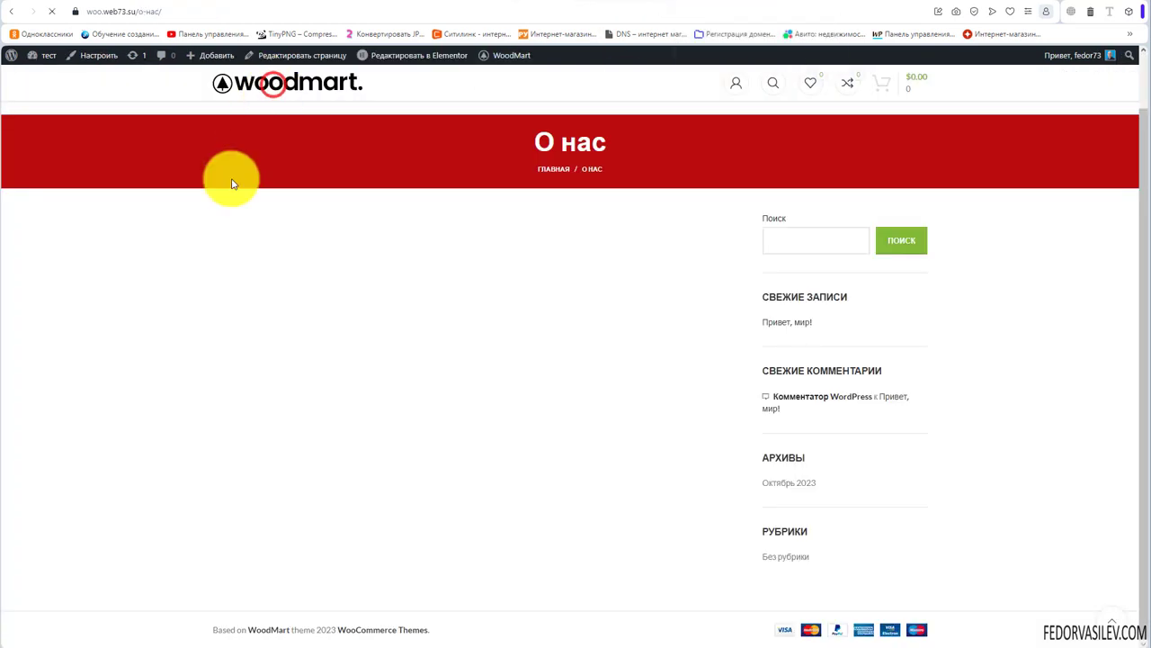
pyautogui.scroll(-2, 506, 272)
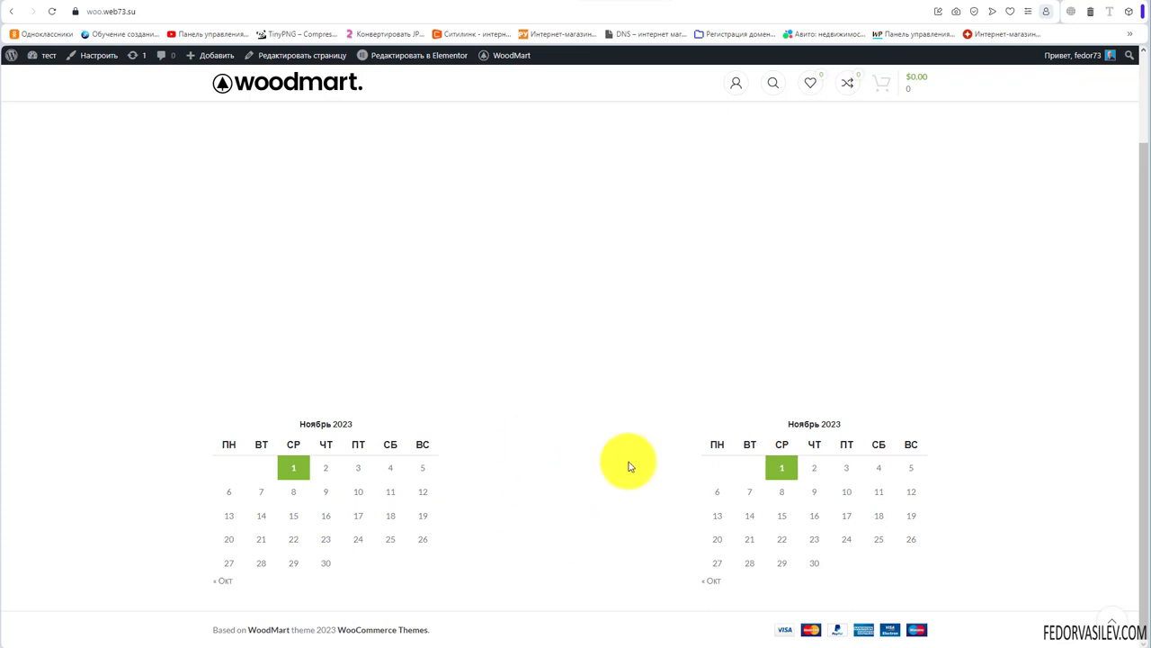
pyautogui.scroll(2, 503, 485)
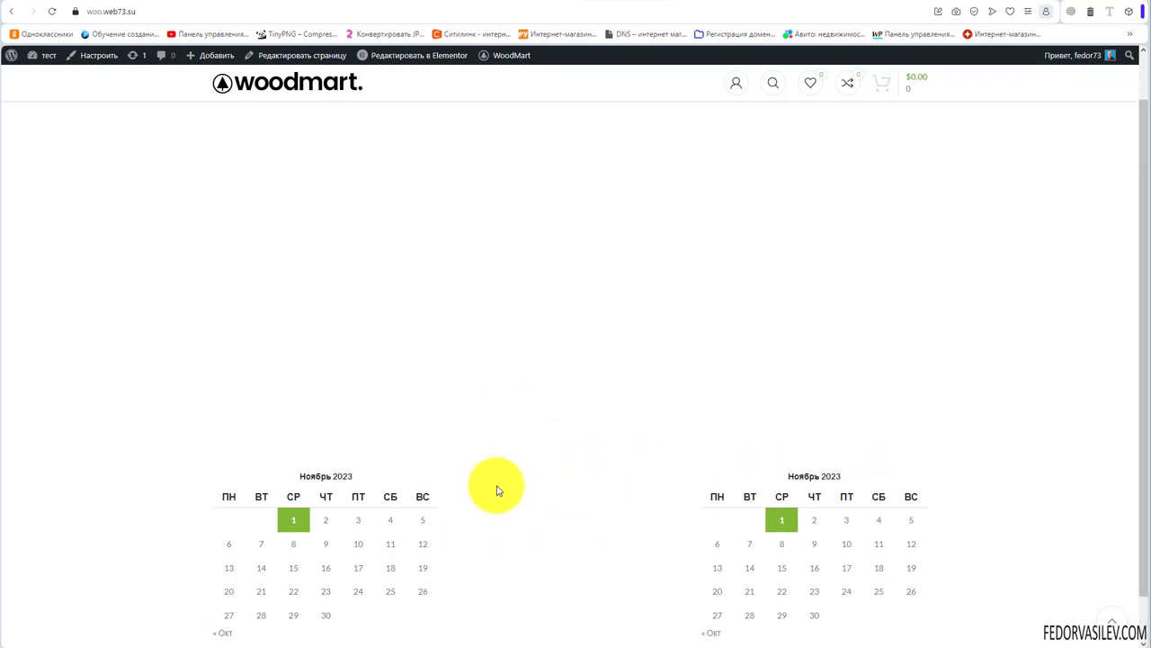
# Visit the Айфон product from the shop page, go back and check the recently viewed products in the footer
pyautogui.moveTo(454, 174)
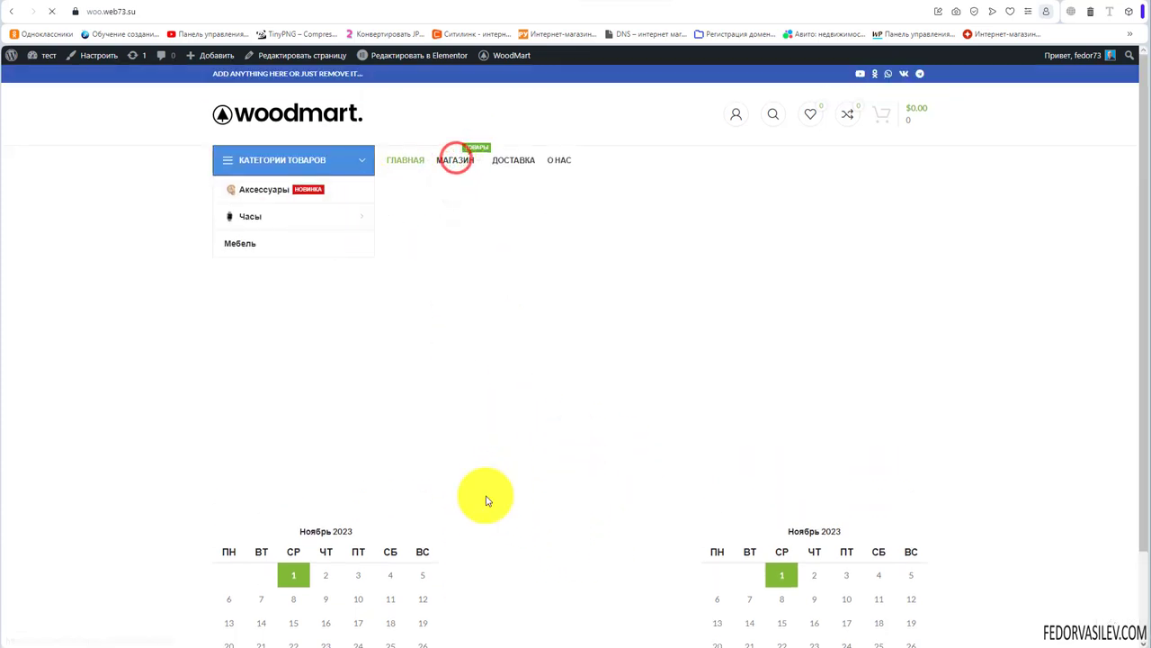
pyautogui.scroll(-3, 423, 315)
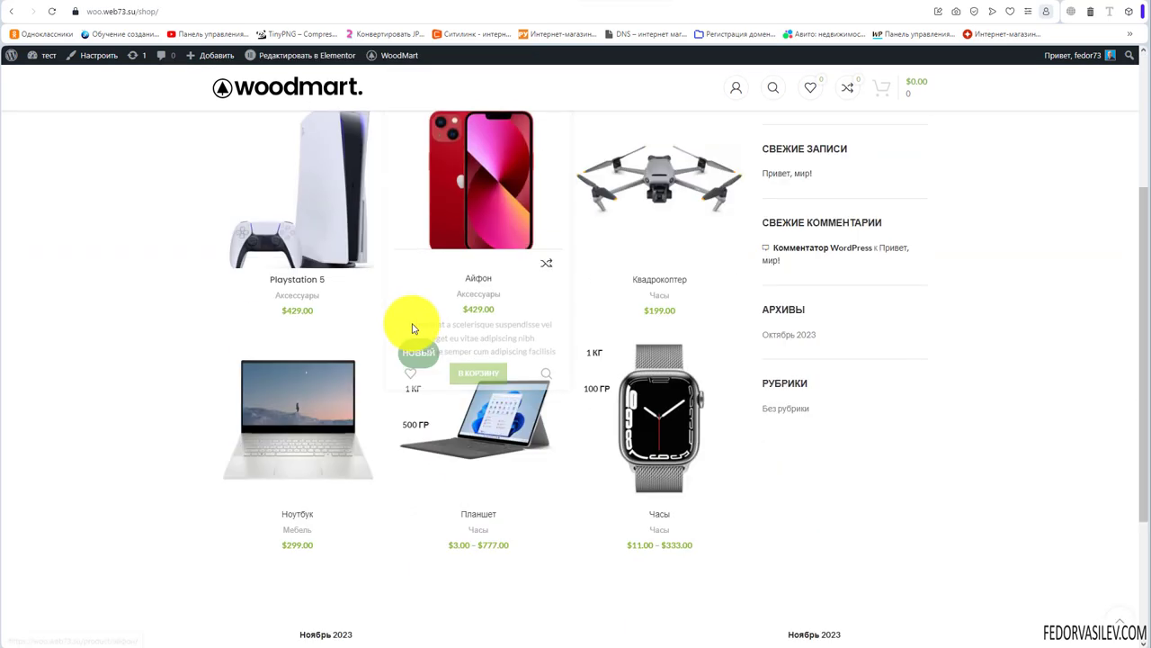
pyautogui.click(489, 175)
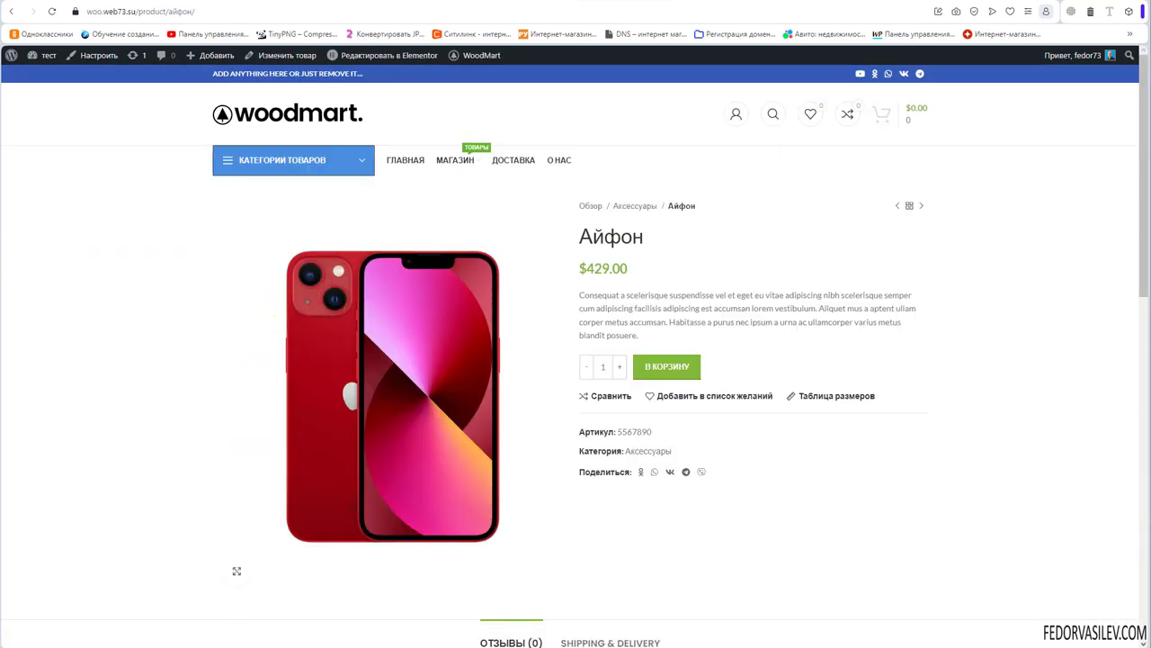
pyautogui.hotkey('alt', 'Left')
pyautogui.scroll(-5, 630, 297)
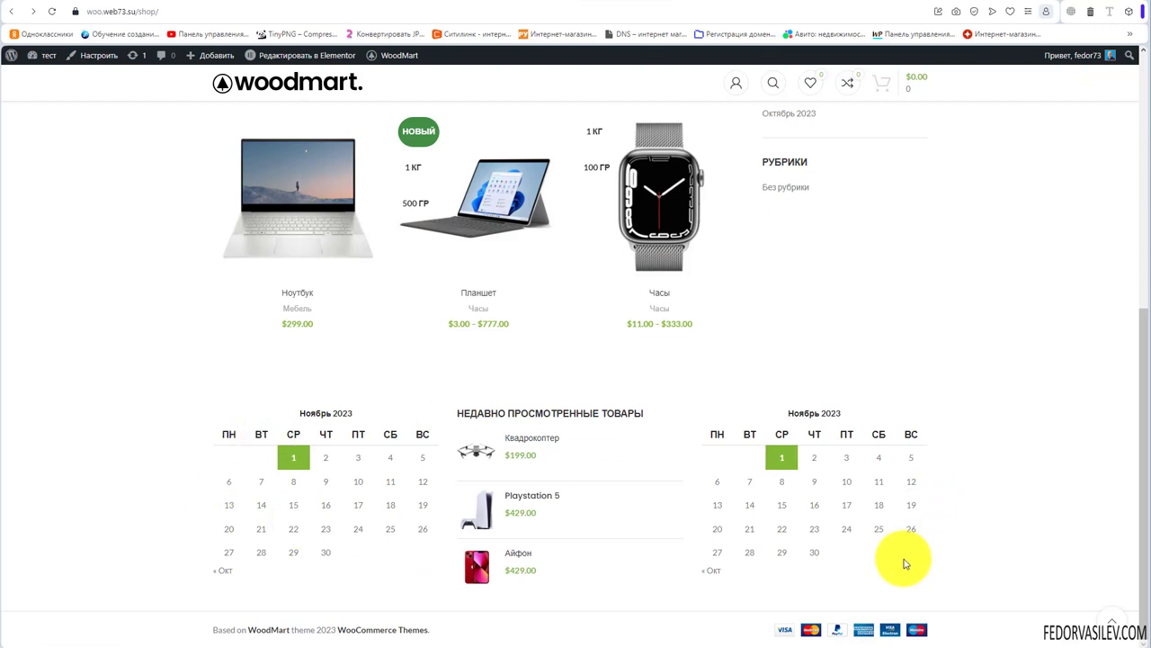
# Switch the footer off in the theme settings, save, and reload the shop page to check the effect
pyautogui.click(524, 9)
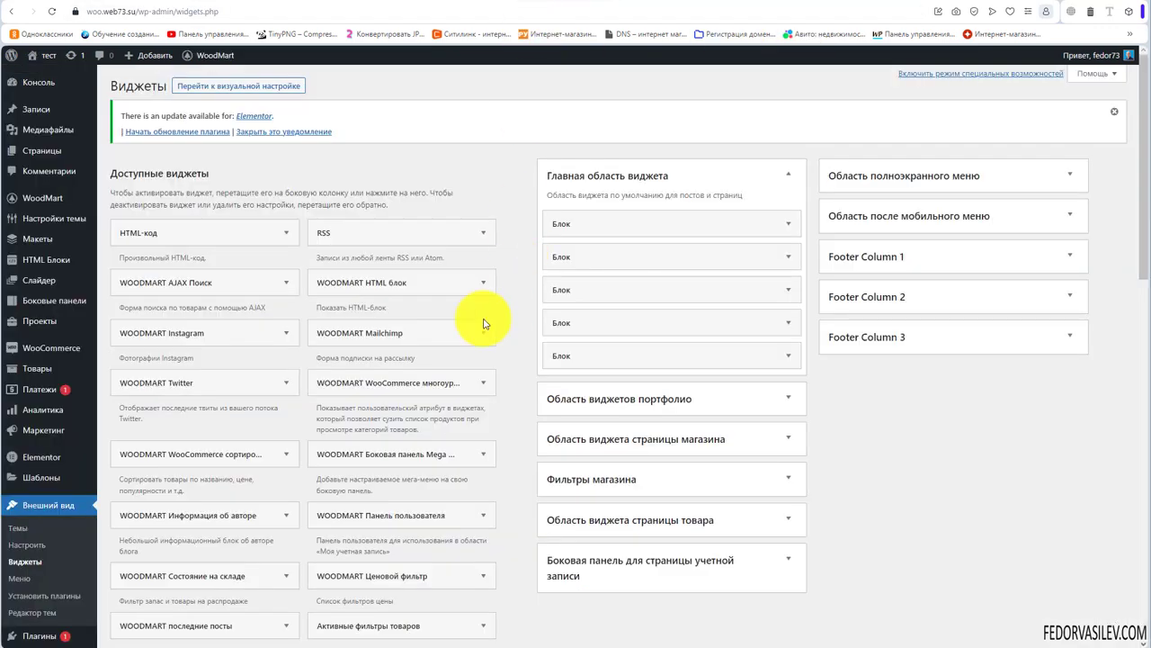
pyautogui.hotkey('ctrl', 'Tab')
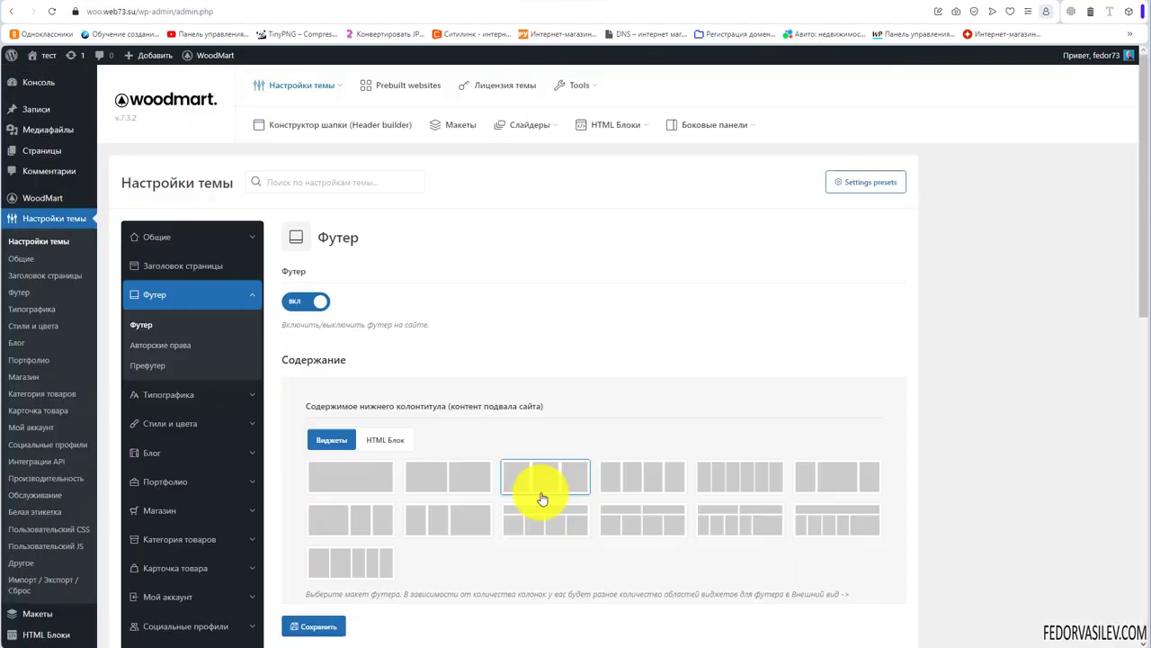
pyautogui.click(310, 303)
pyautogui.scroll(-3, 423, 382)
pyautogui.click(305, 626)
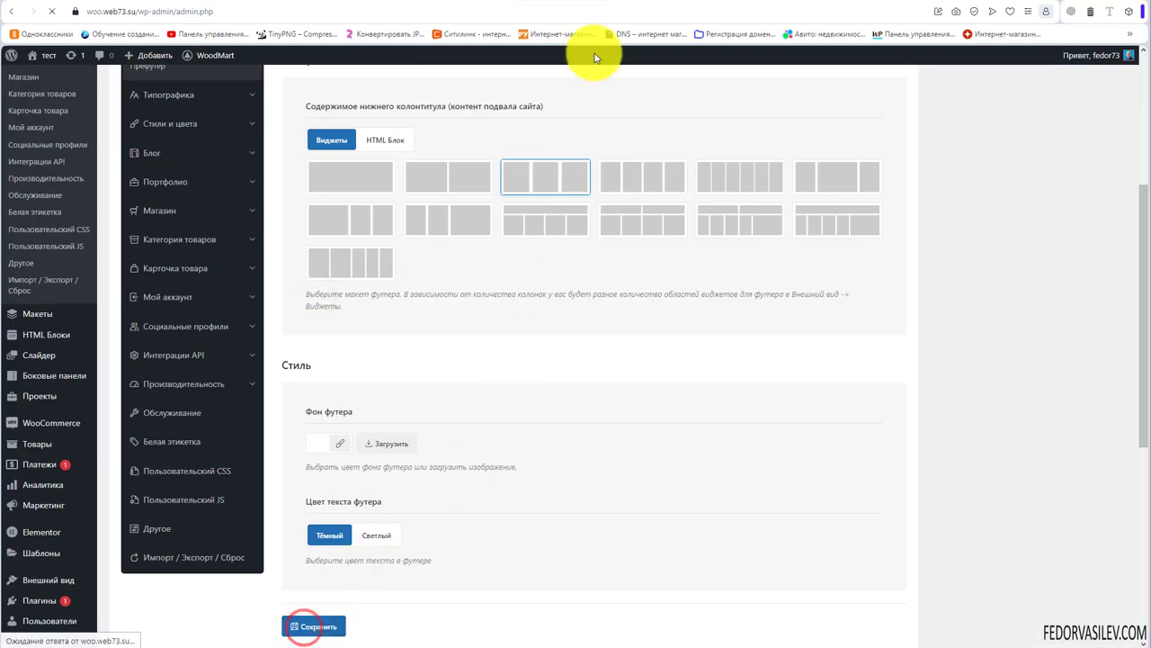
pyautogui.click(629, 2)
pyautogui.click(52, 10)
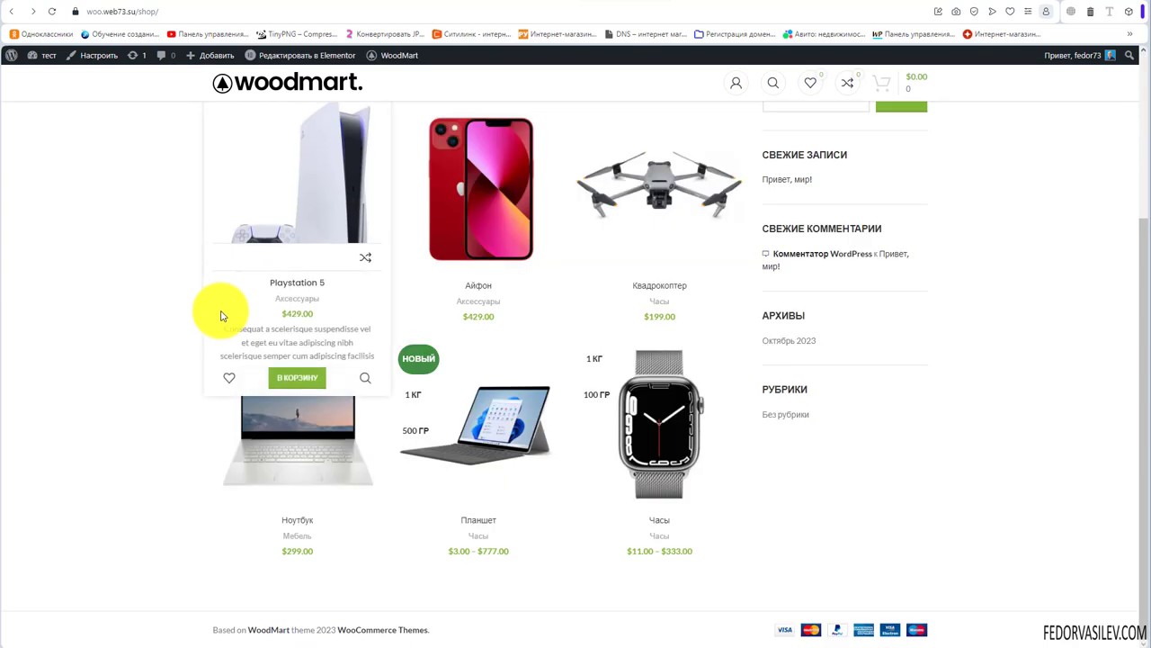
# Back in the footer settings, look at the available blocks for the HTML Блок content type and return to Виджеты
pyautogui.click(557, 3)
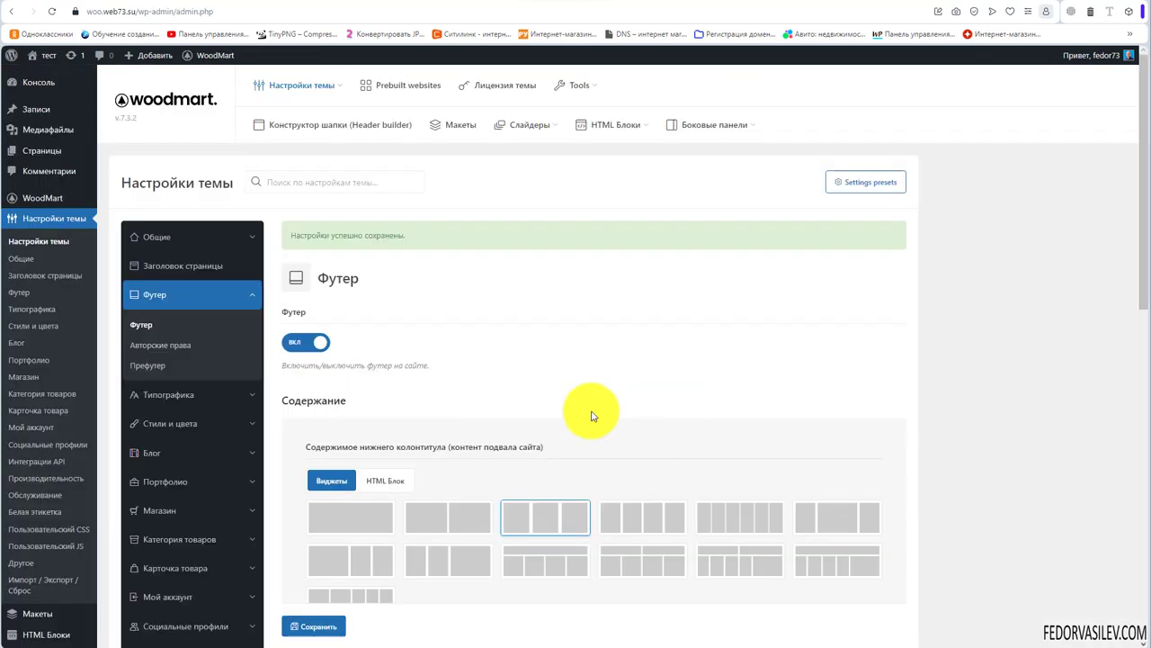
pyautogui.scroll(-2, 430, 374)
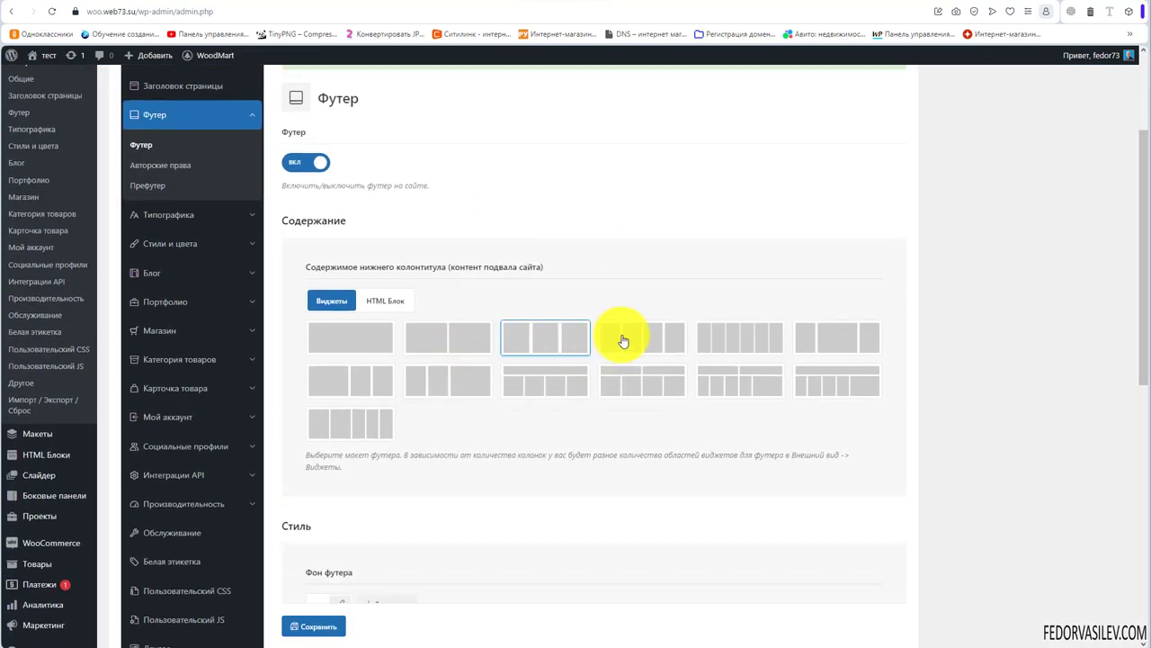
pyautogui.click(384, 302)
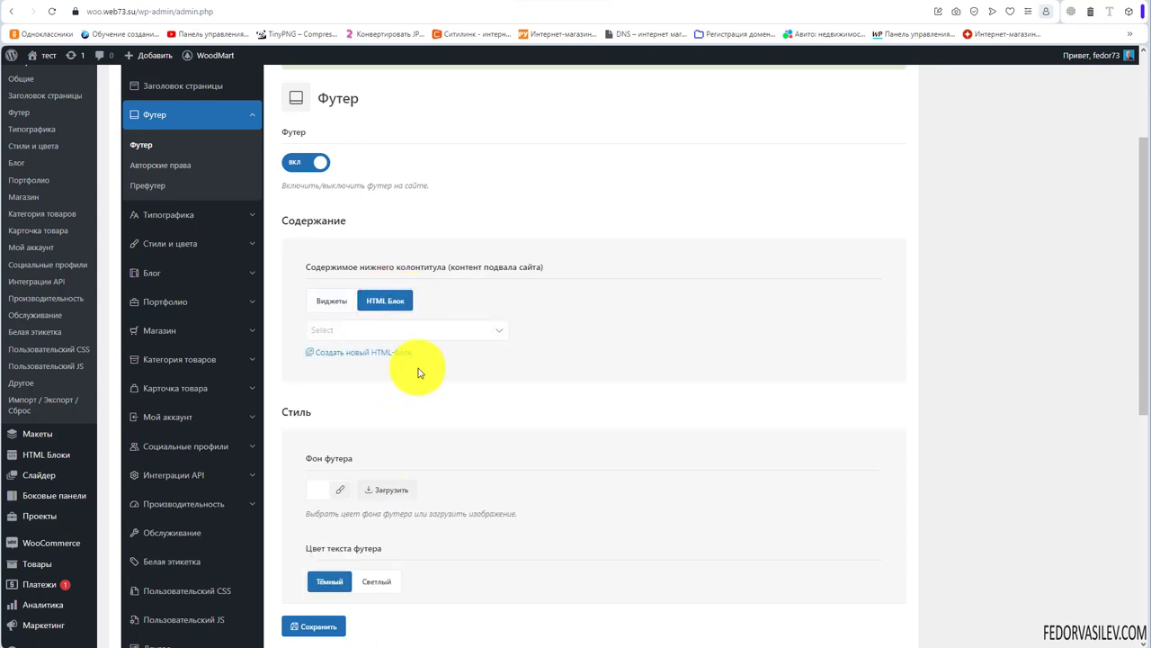
pyautogui.click(476, 330)
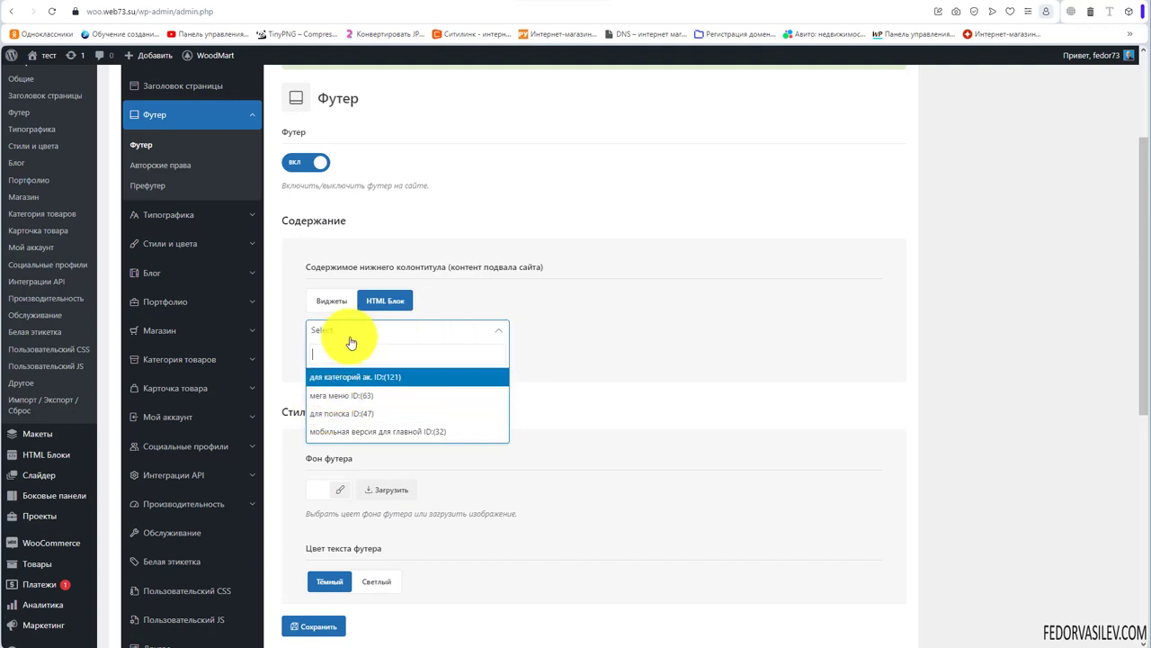
pyautogui.click(325, 306)
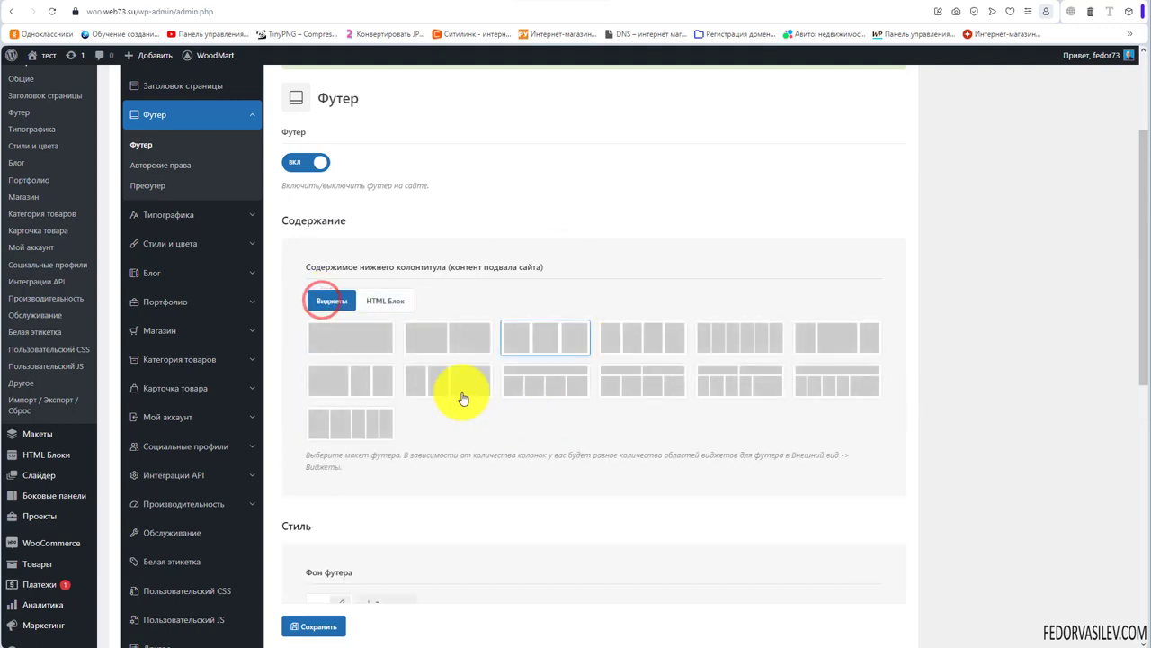
# Inspect the footer background's colour picker and image library, closing them without choosing anything
pyautogui.scroll(-4, 454, 377)
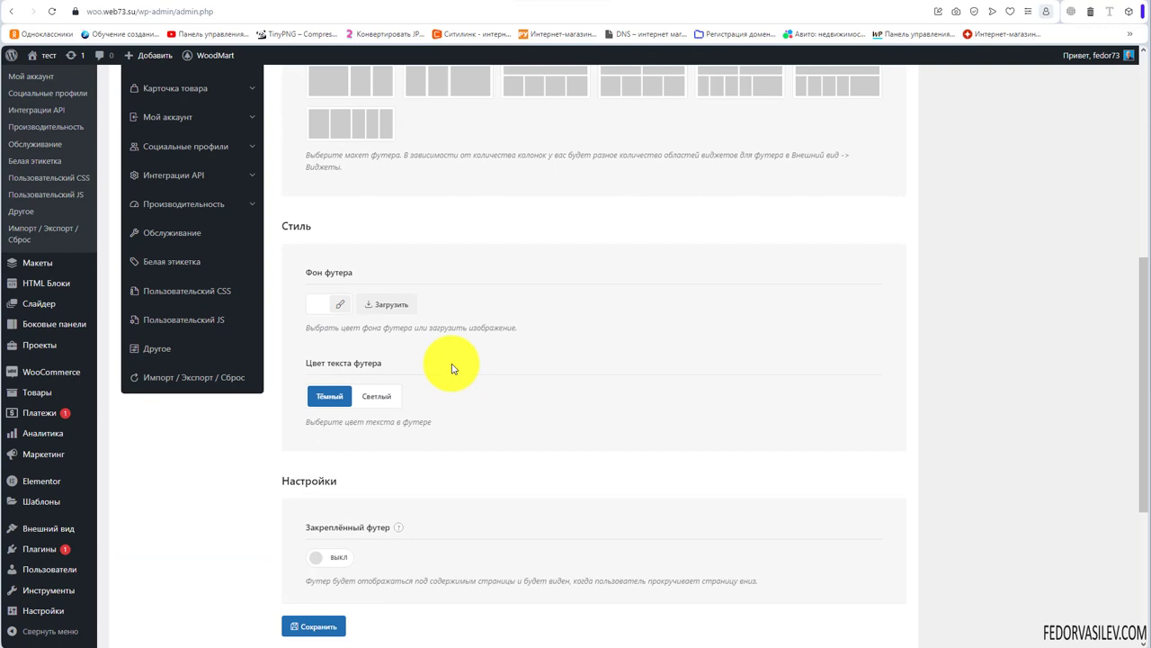
pyautogui.click(335, 306)
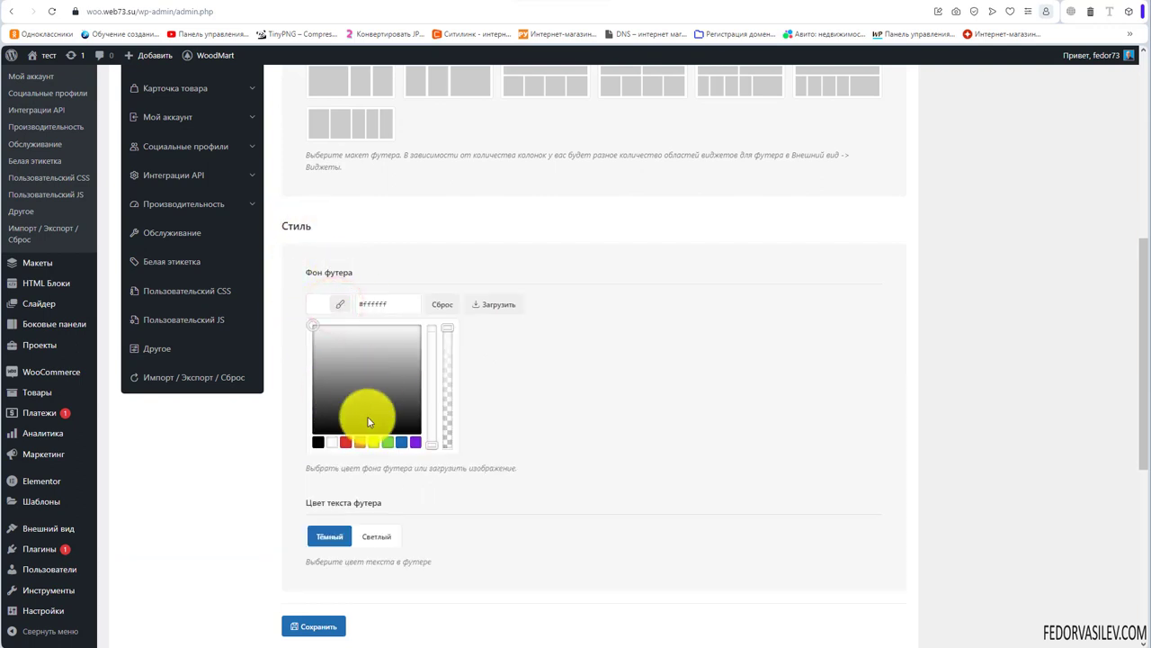
pyautogui.click(492, 308)
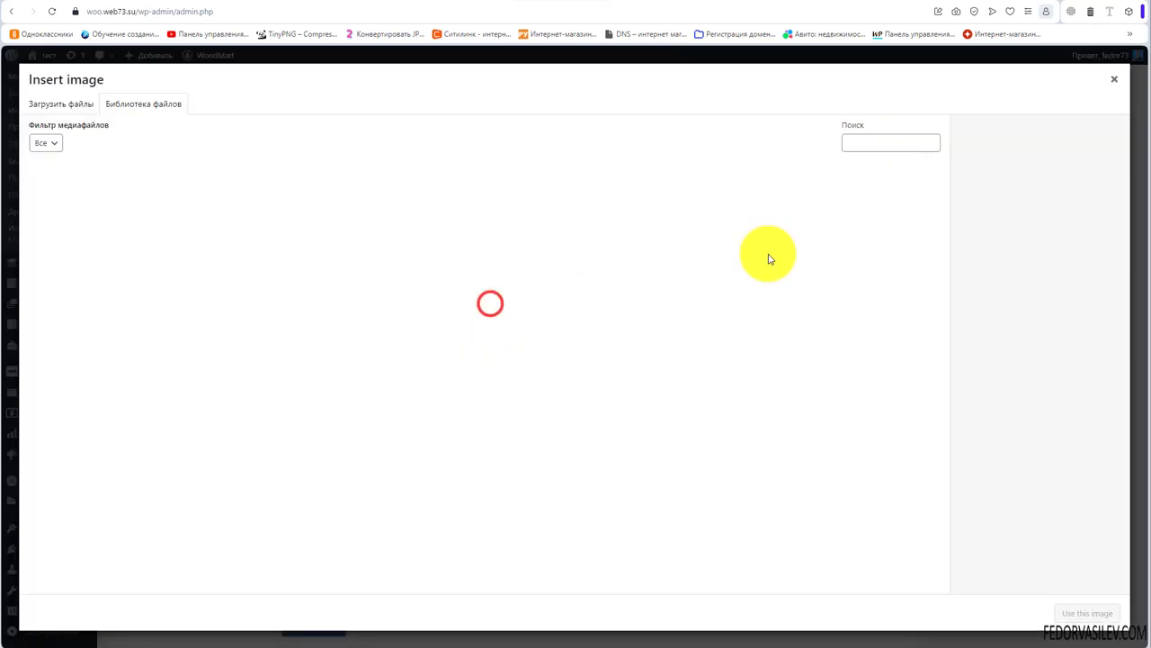
pyautogui.click(1115, 77)
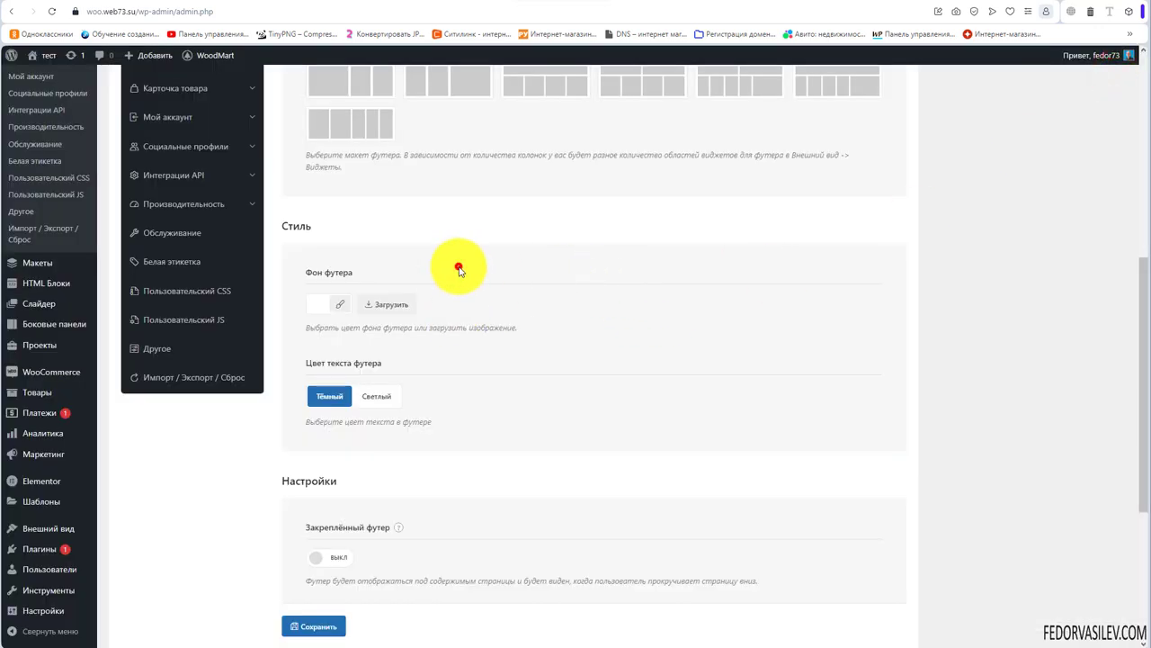
# Enable the fixed footer option (Закреплённый футер), save the settings and check the scrolling effect on the shop page
pyautogui.scroll(-3, 457, 265)
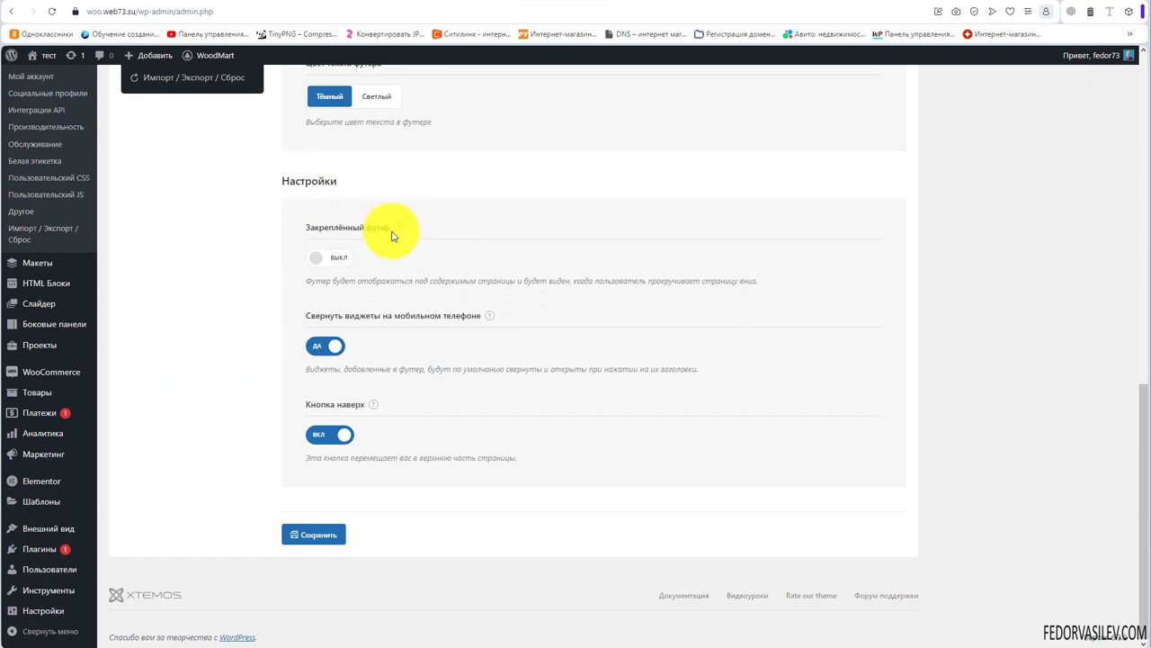
pyautogui.scroll(2, 374, 404)
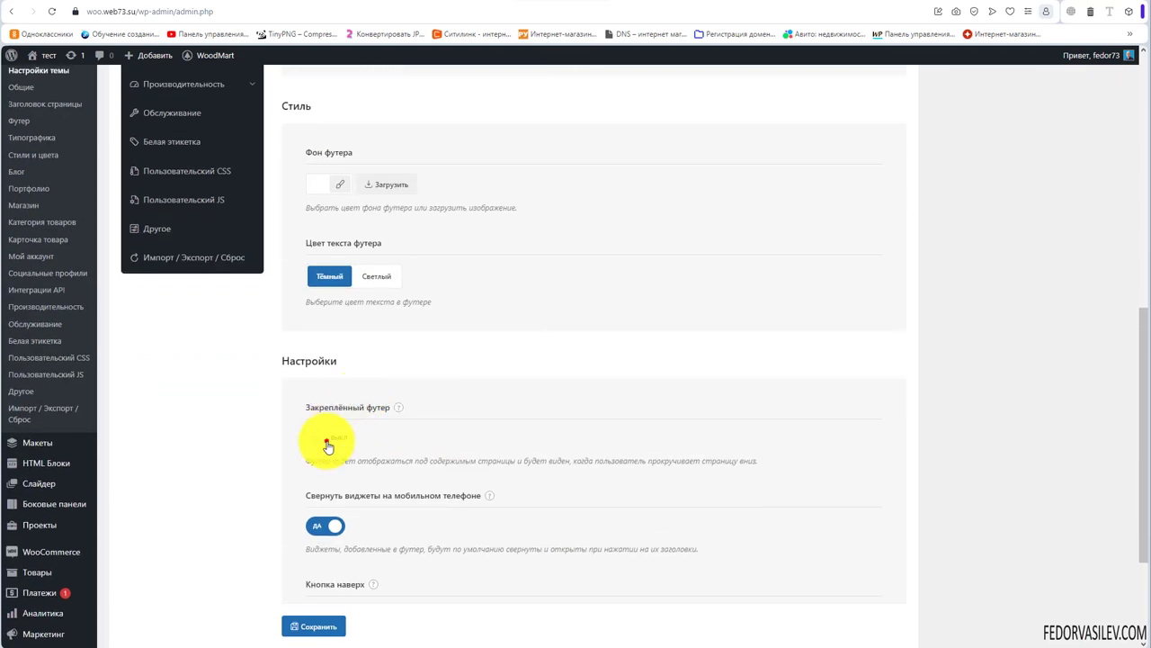
pyautogui.click(327, 436)
pyautogui.scroll(-2, 378, 431)
pyautogui.click(320, 536)
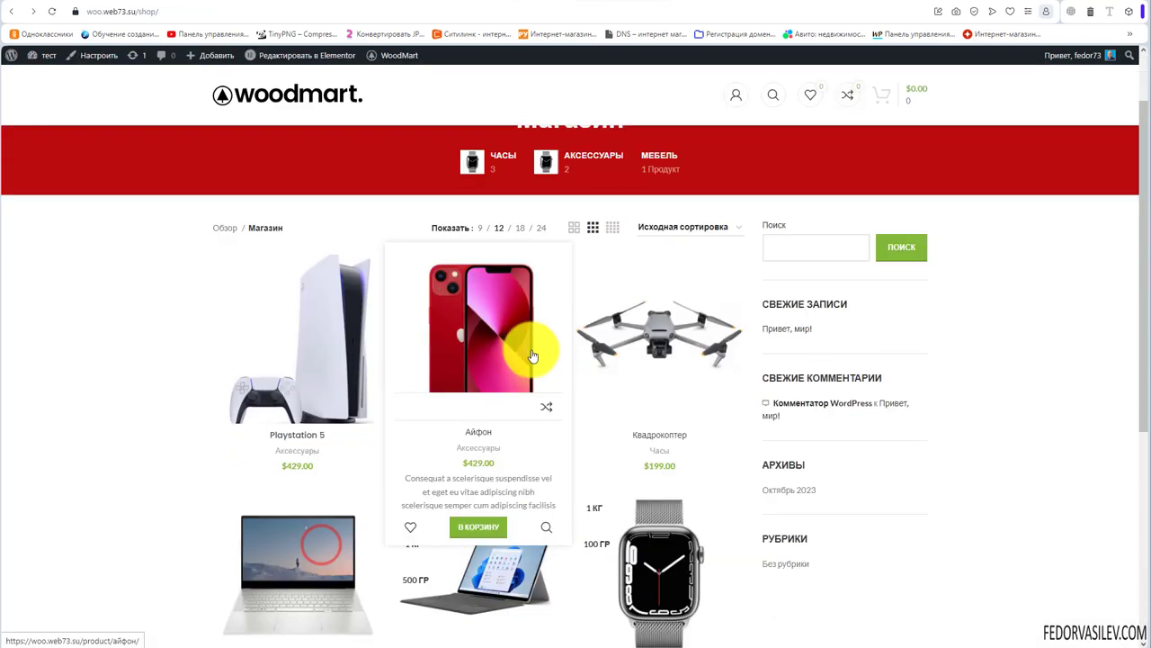
pyautogui.scroll(-1, 527, 351)
pyautogui.moveTo(1139, 351); pyautogui.dragTo(1118, 406)
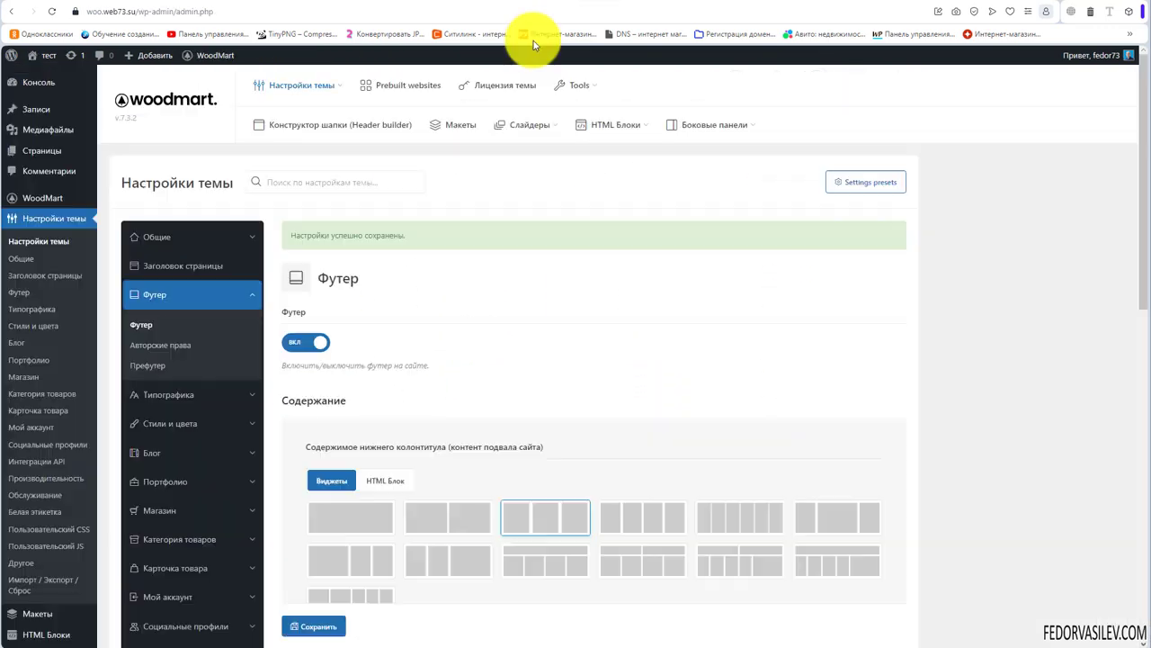
# Read the hint on collapsing widgets on mobile and examine the shop page's footer in the iPhone SE device preview
pyautogui.scroll(-10, 540, 333)
pyautogui.moveTo(496, 383)
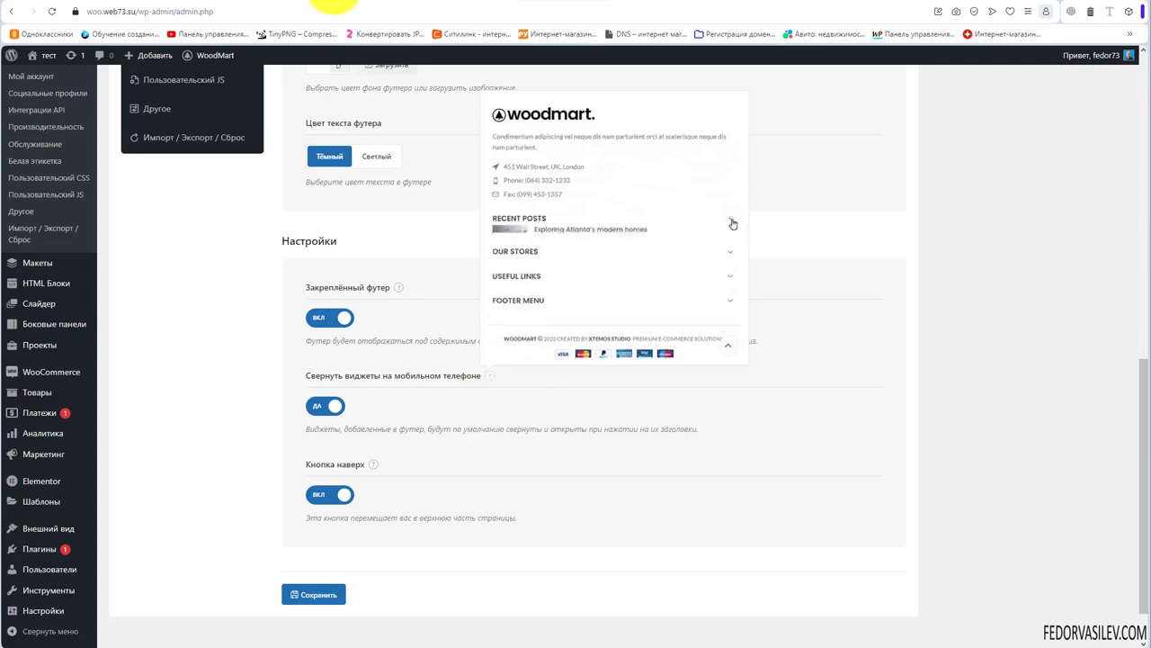
pyautogui.click(628, 7)
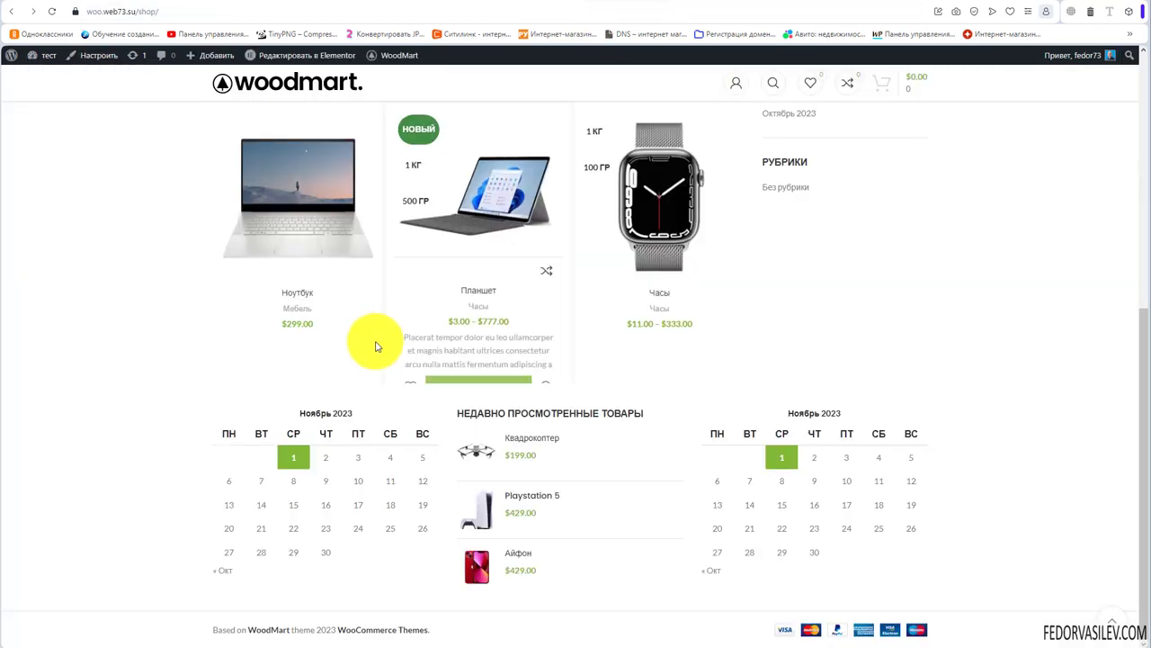
pyautogui.rightClick(176, 336)
pyautogui.click(193, 544)
pyautogui.scroll(-3, 368, 237)
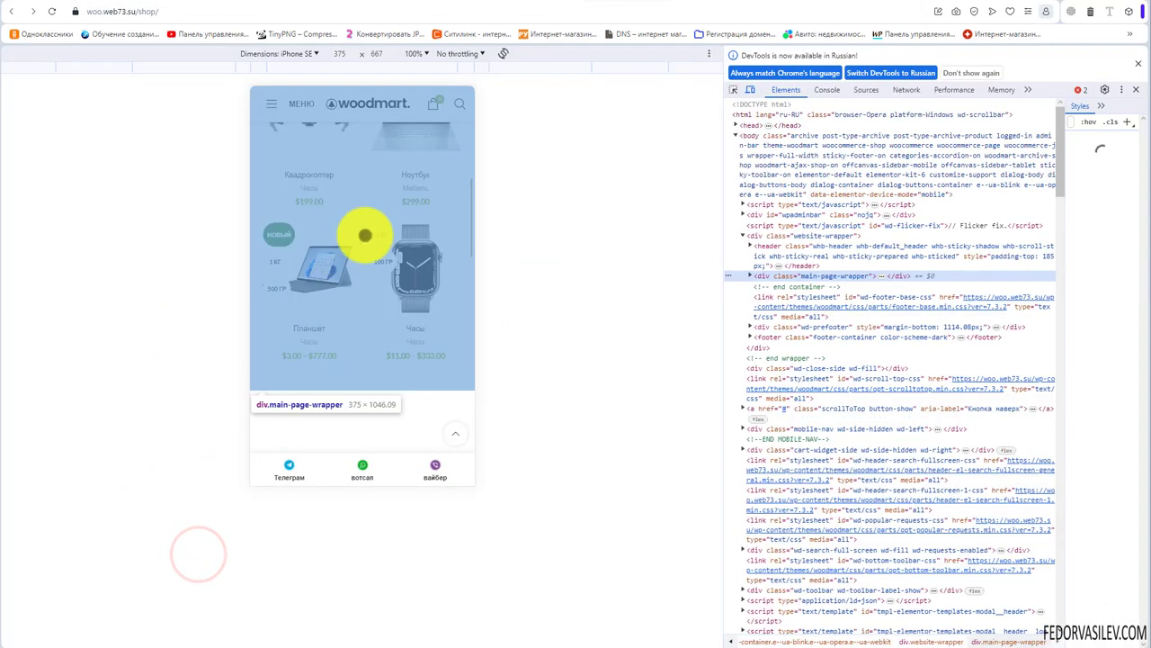
pyautogui.scroll(-1, 386, 304)
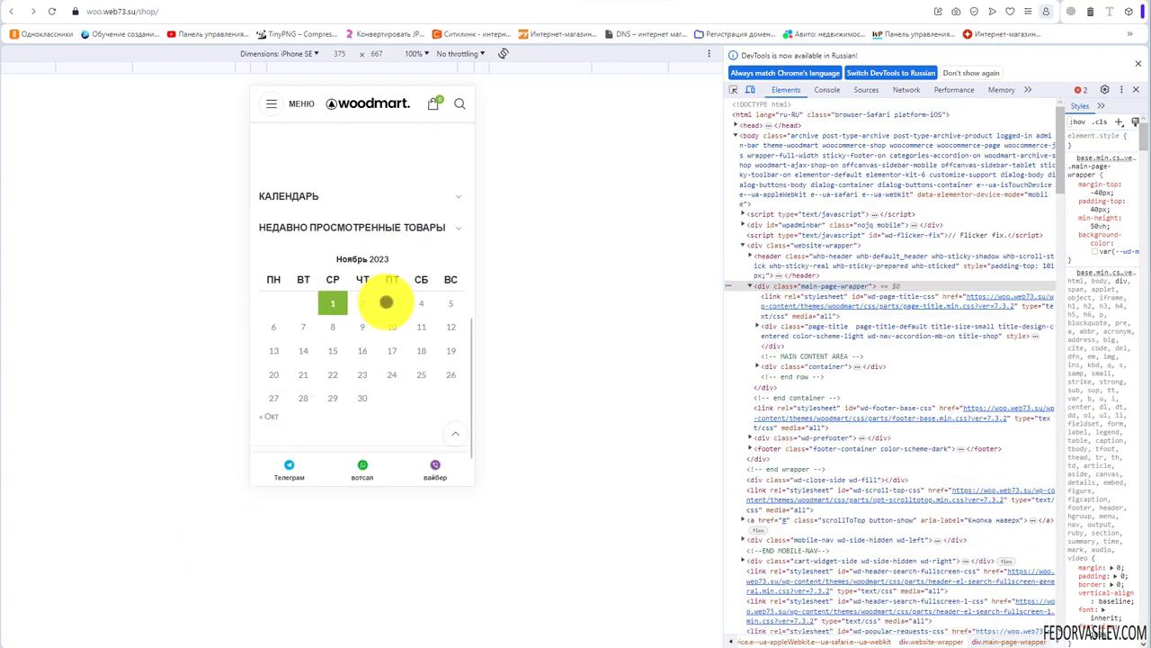
pyautogui.scroll(1, 315, 346)
pyautogui.scroll(-1, 384, 329)
pyautogui.scroll(-1, 396, 351)
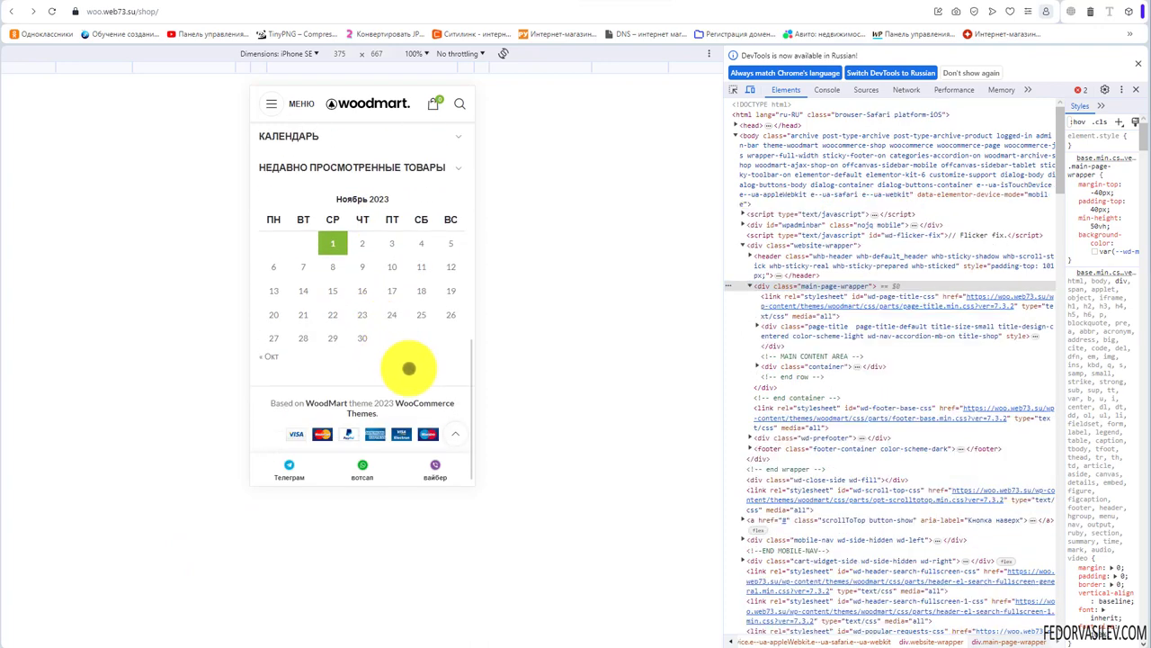
# Expand and collapse the recently viewed products section in the mobile footer and compare it with the calendar sections
pyautogui.scroll(2, 411, 368)
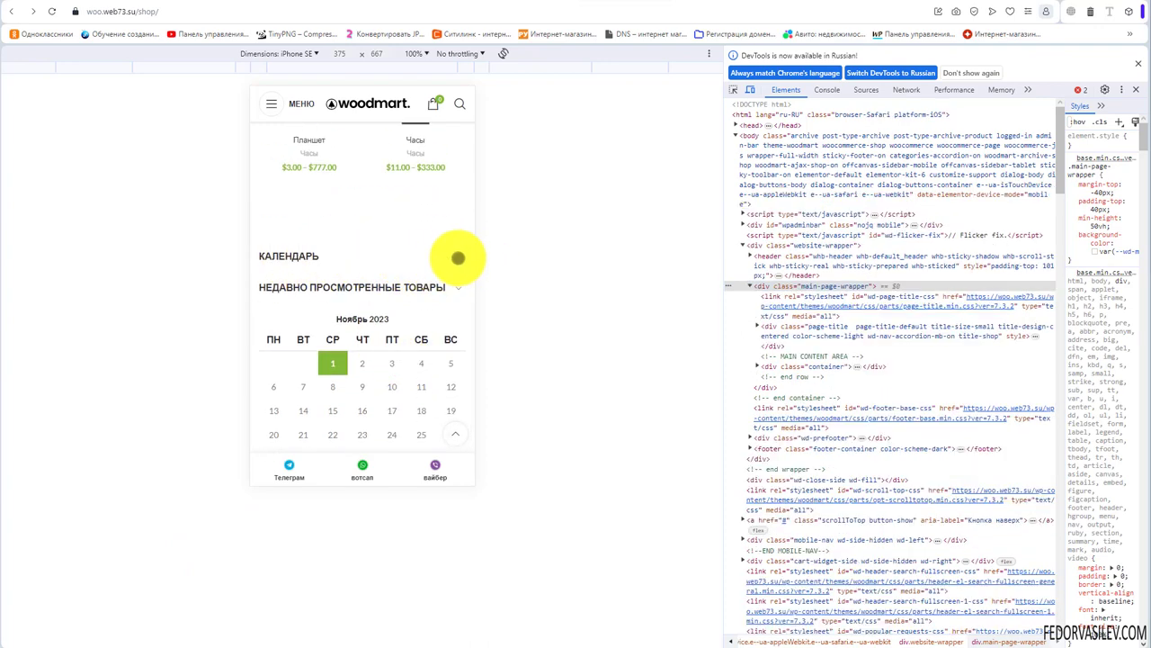
pyautogui.click(458, 257)
pyautogui.click(461, 290)
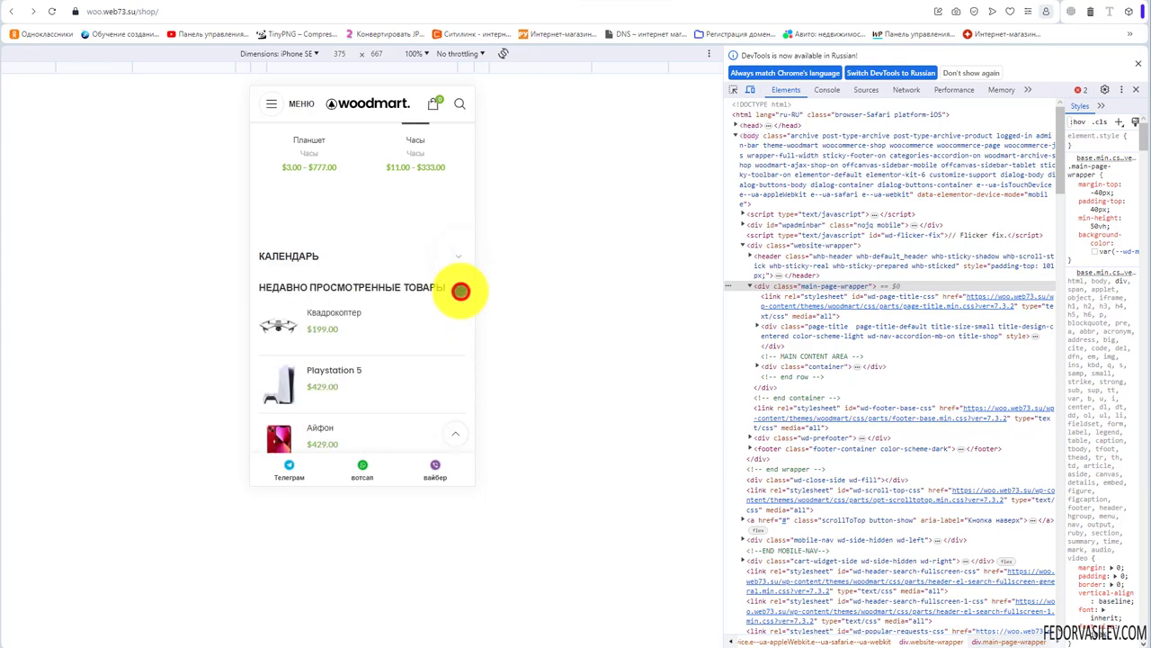
pyautogui.scroll(-2, 457, 290)
pyautogui.scroll(2, 442, 257)
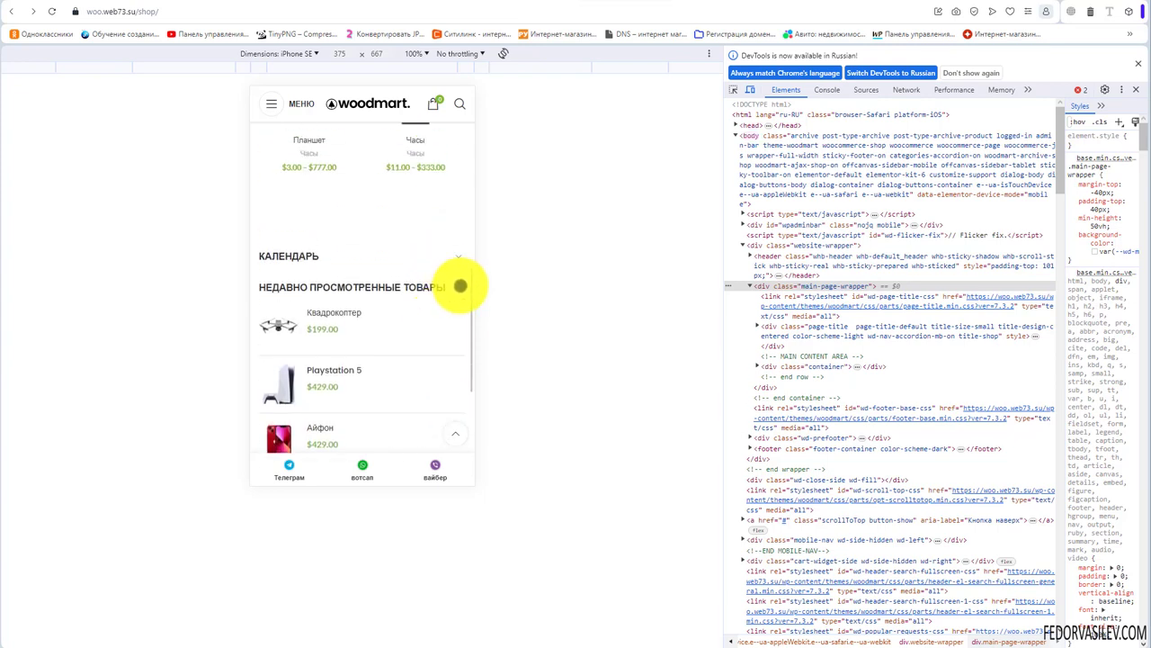
pyautogui.click(460, 286)
pyautogui.scroll(-2, 378, 261)
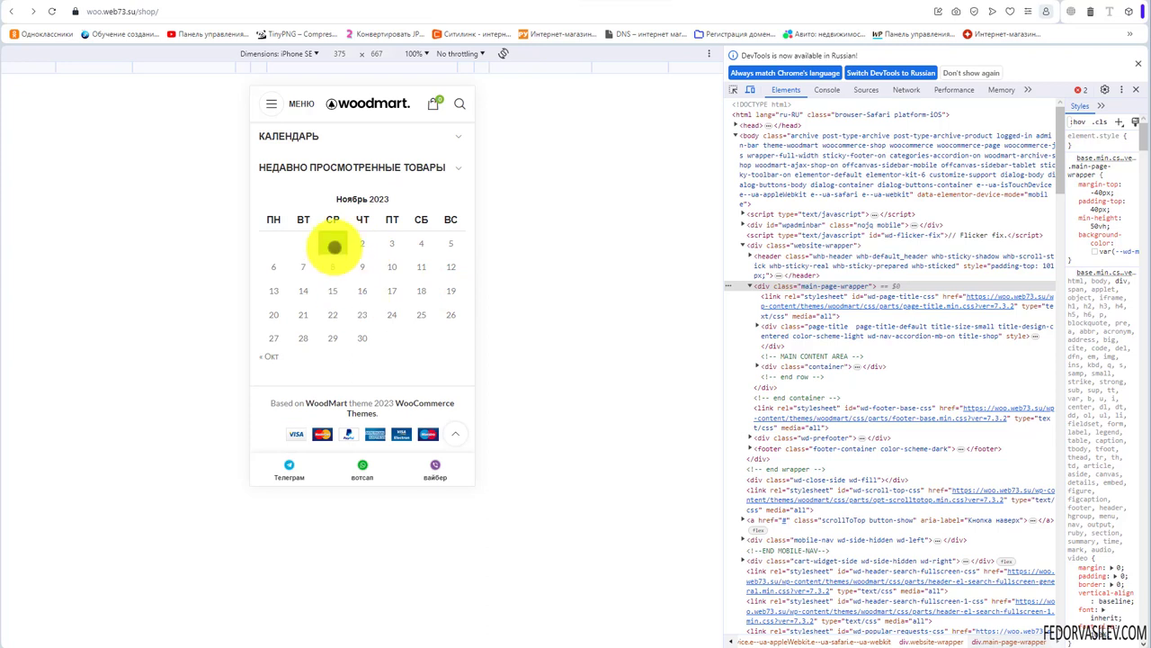
pyautogui.scroll(2, 334, 243)
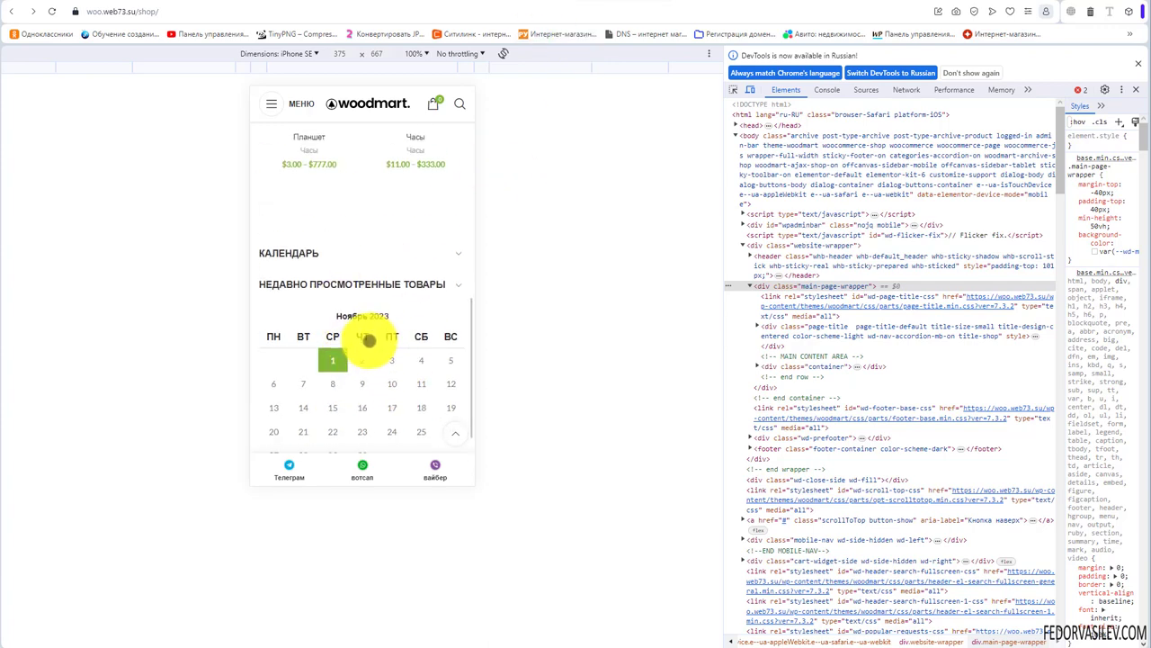
pyautogui.scroll(-1, 372, 339)
# On the widgets admin page, compare the title fields of the Footer Column 3 calendar and Footer Column 2 recently viewed products widgets
pyautogui.click(650, 4)
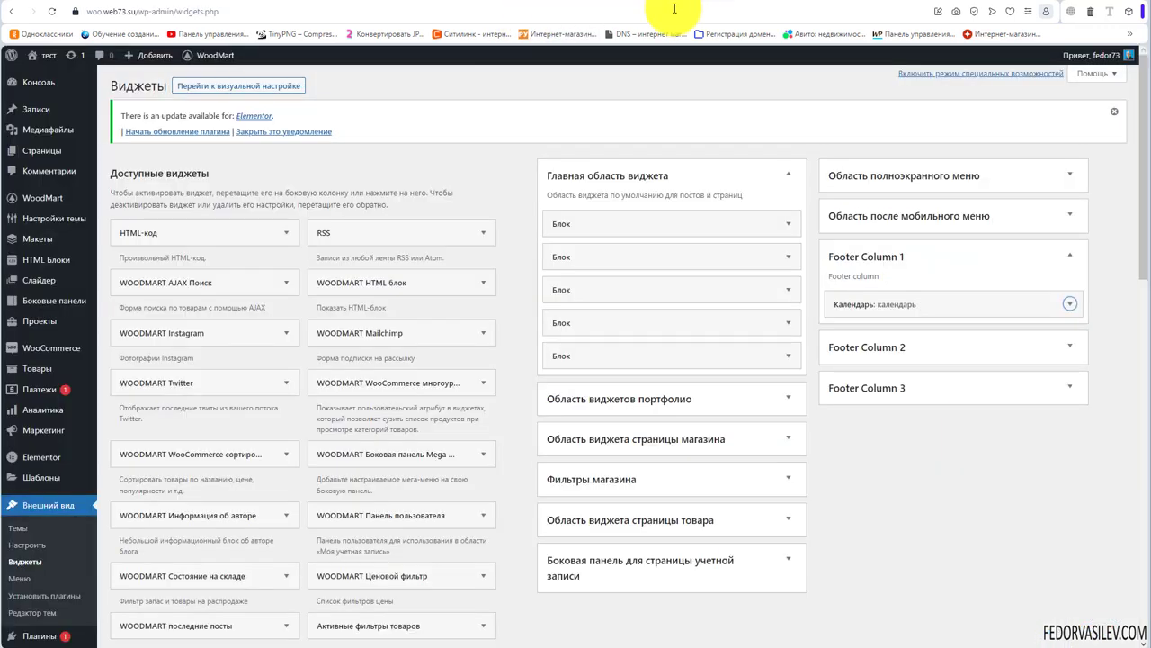
pyautogui.click(1069, 424)
pyautogui.scroll(-2, 888, 417)
pyautogui.click(864, 358)
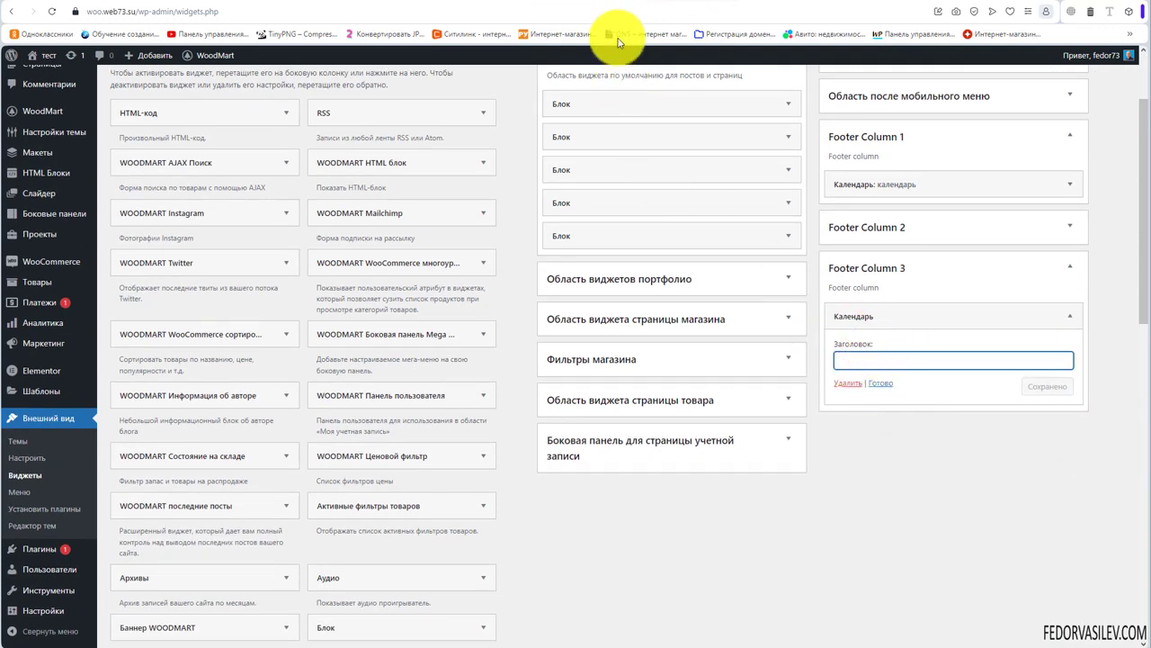
pyautogui.scroll(2, 954, 376)
pyautogui.click(1067, 349)
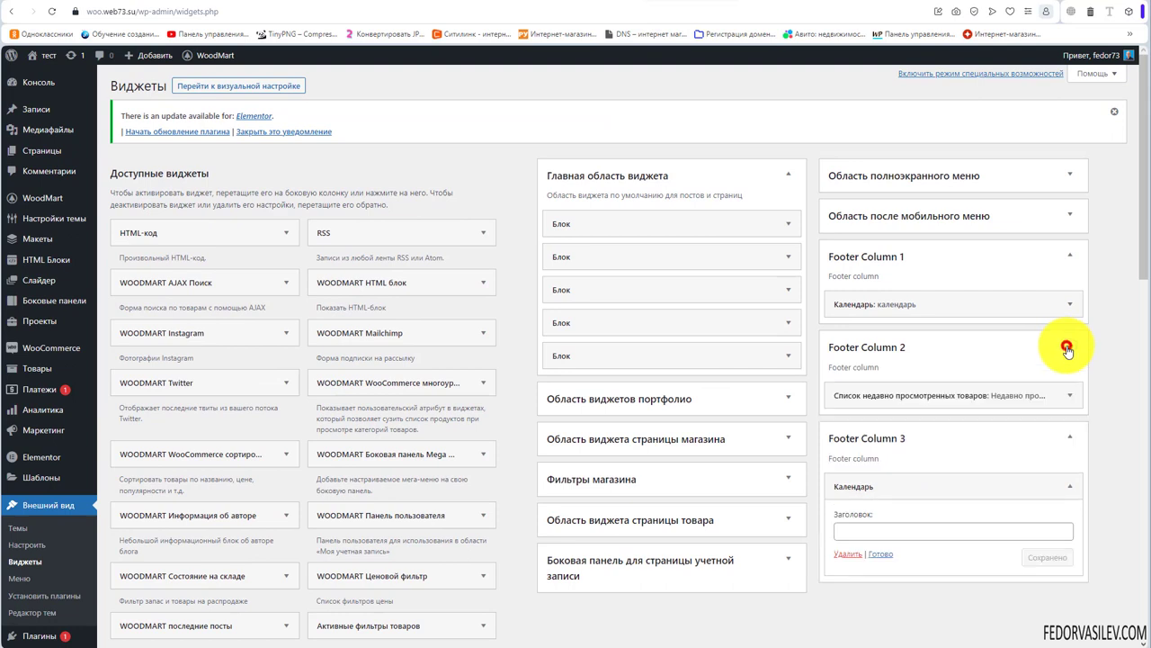
pyautogui.click(1062, 405)
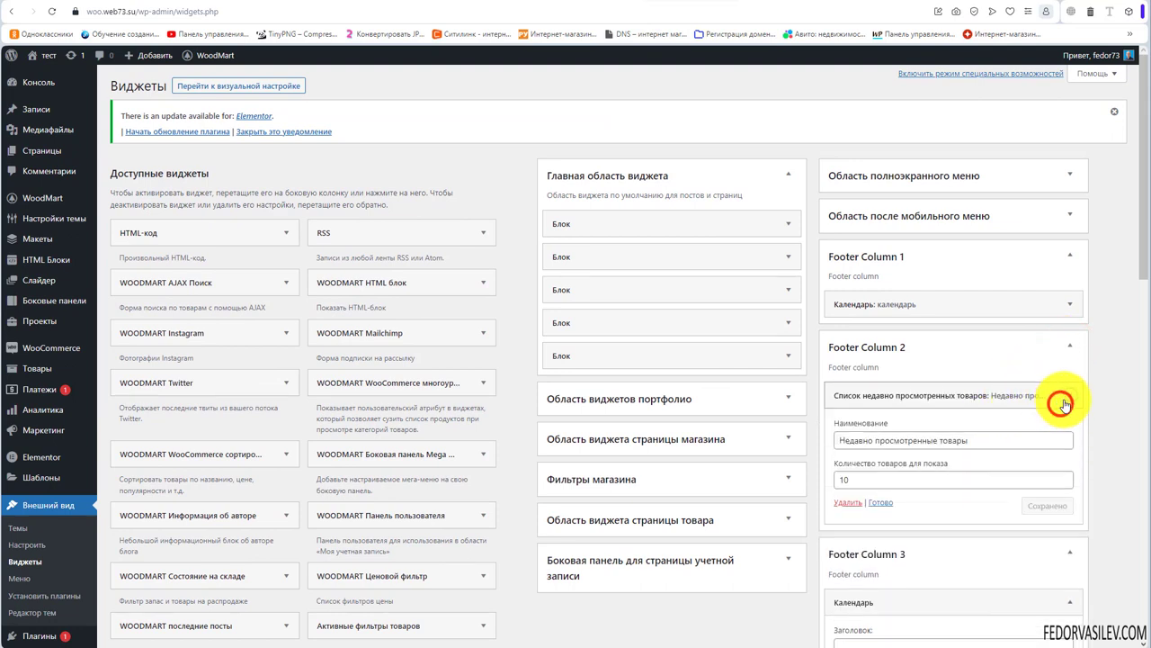
# Inspect the title fields of the Footer Column 2 and Footer Column 1 widgets and compare them with the headings in the mobile footer
pyautogui.click(1044, 439)
pyautogui.click(1055, 306)
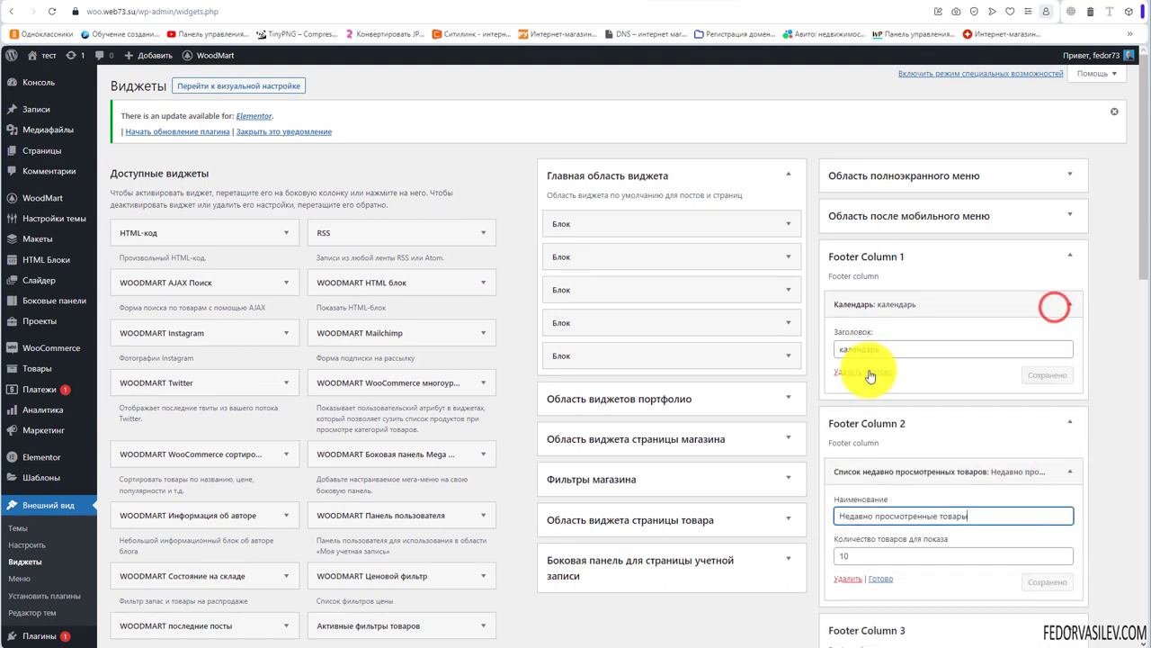
pyautogui.doubleClick(899, 349)
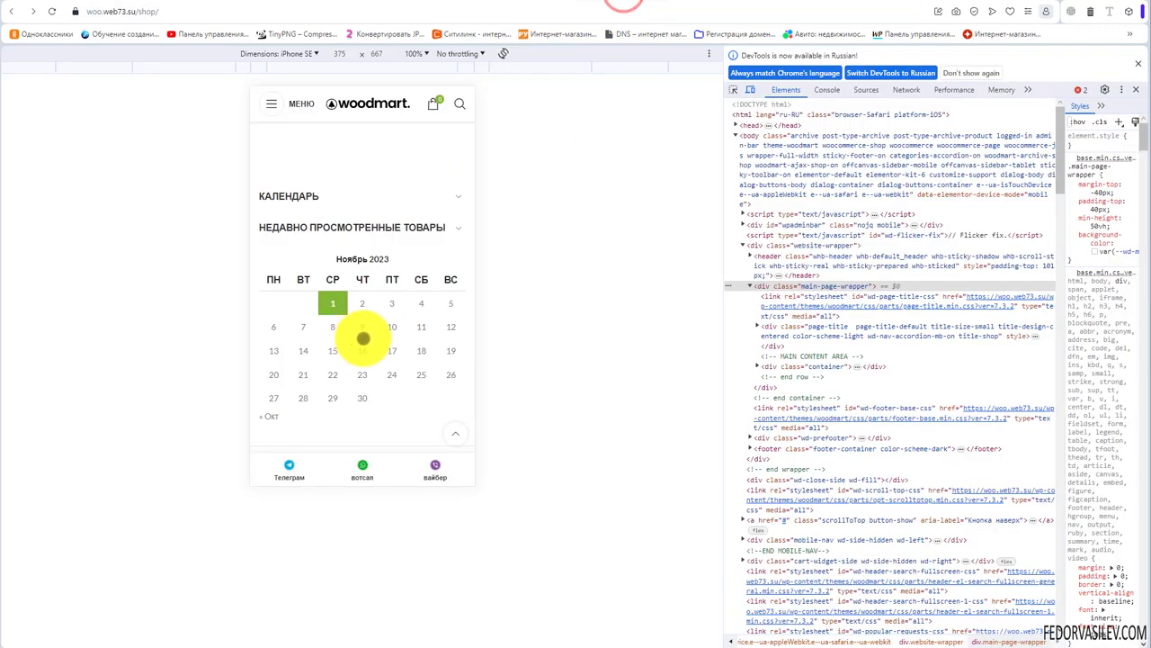
pyautogui.scroll(1, 398, 307)
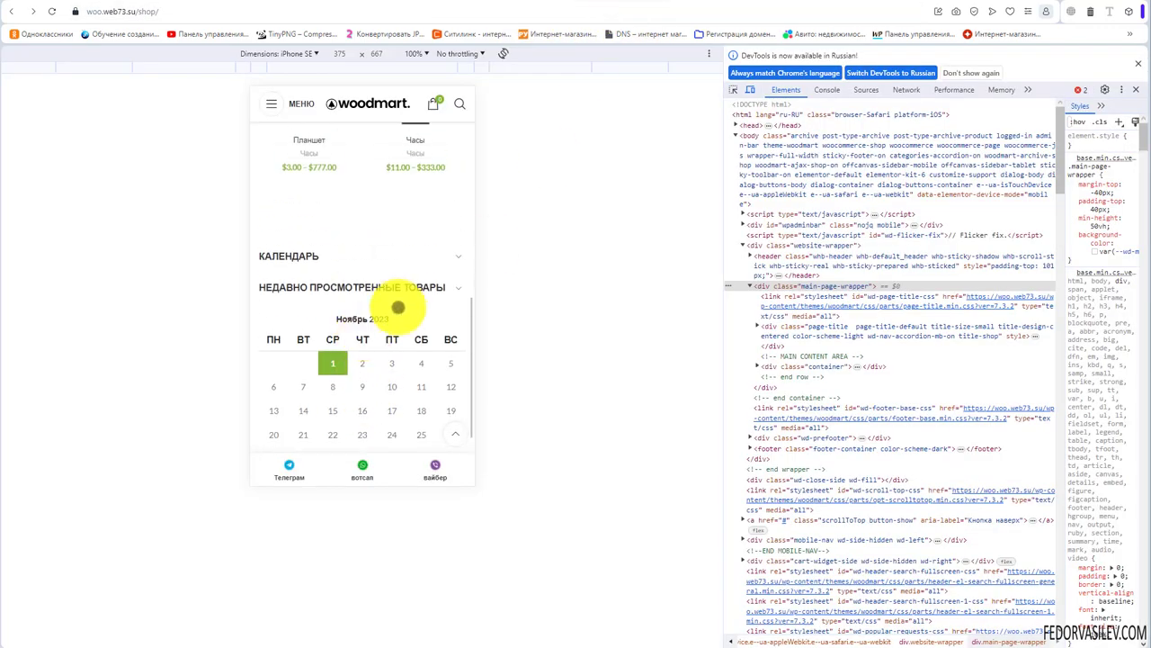
# Turn off collapsing widgets on mobile (Свернуть виджеты на мобильном телефоне), save the settings and check the footer in the iPhone SE preview
pyautogui.click(518, 5)
pyautogui.click(324, 345)
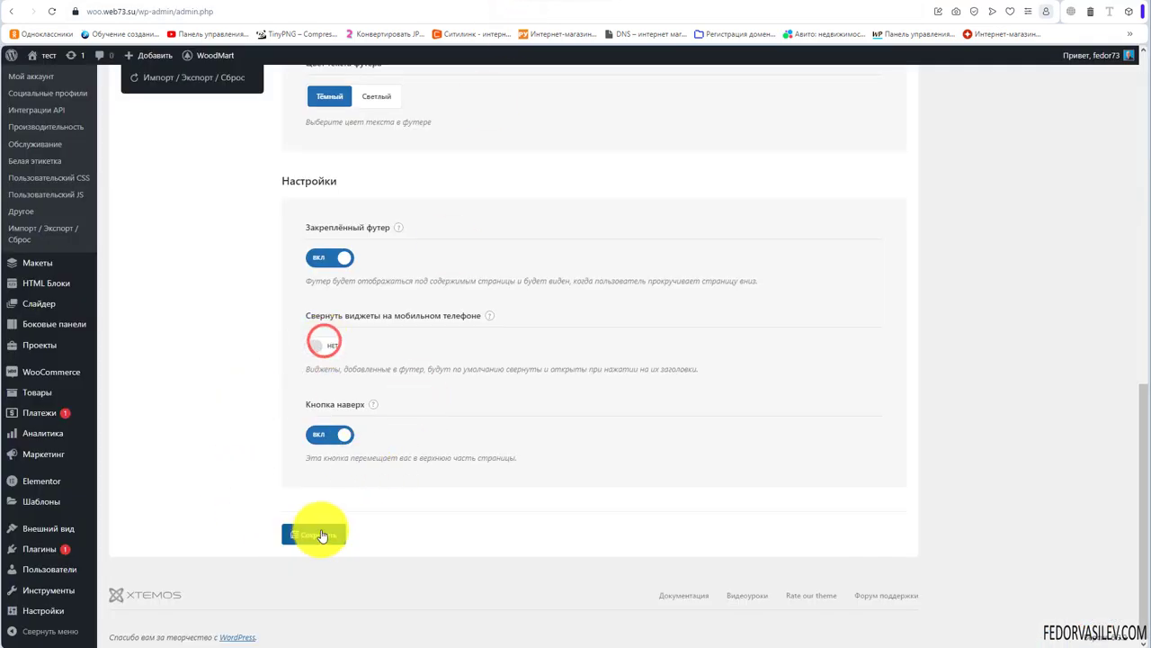
pyautogui.click(314, 534)
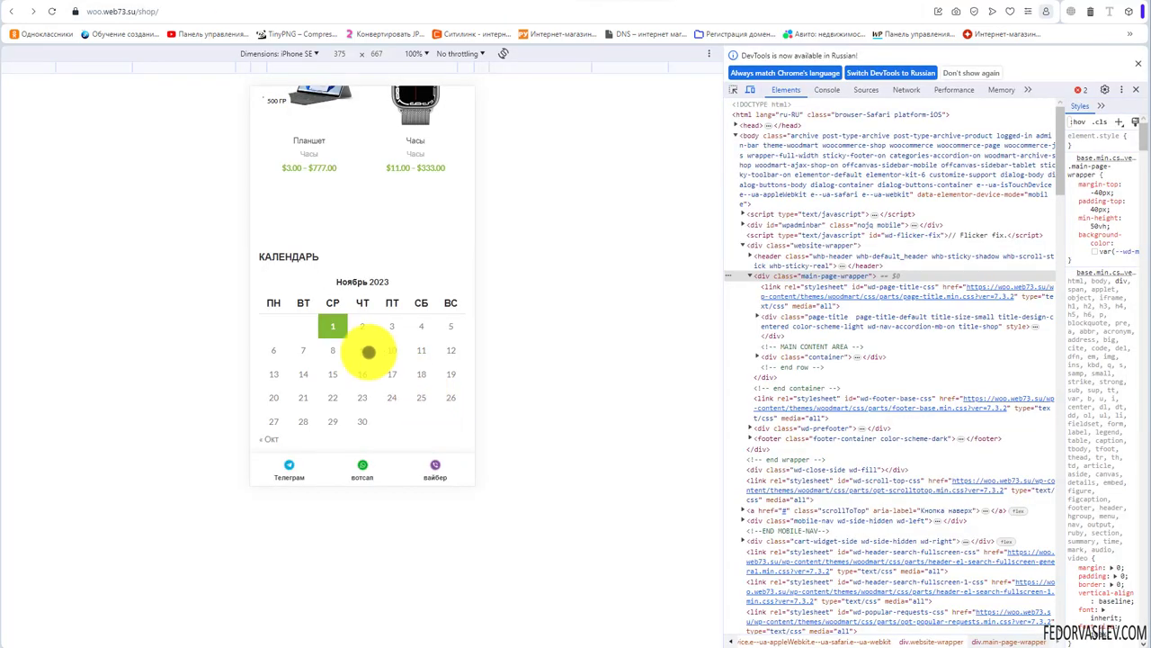
pyautogui.scroll(-3, 290, 291)
pyautogui.scroll(-5, 320, 256)
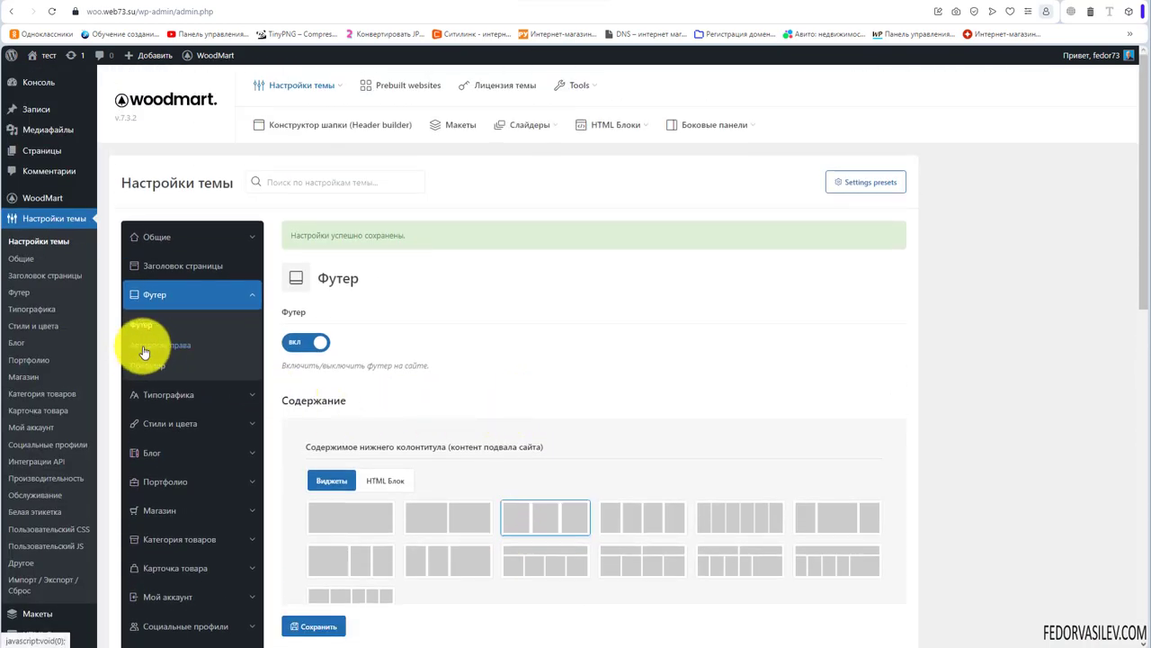
# Open the footer's copyright settings (Авторские права) and locate the copyright line at the end of the reloaded shop page
pyautogui.click(146, 345)
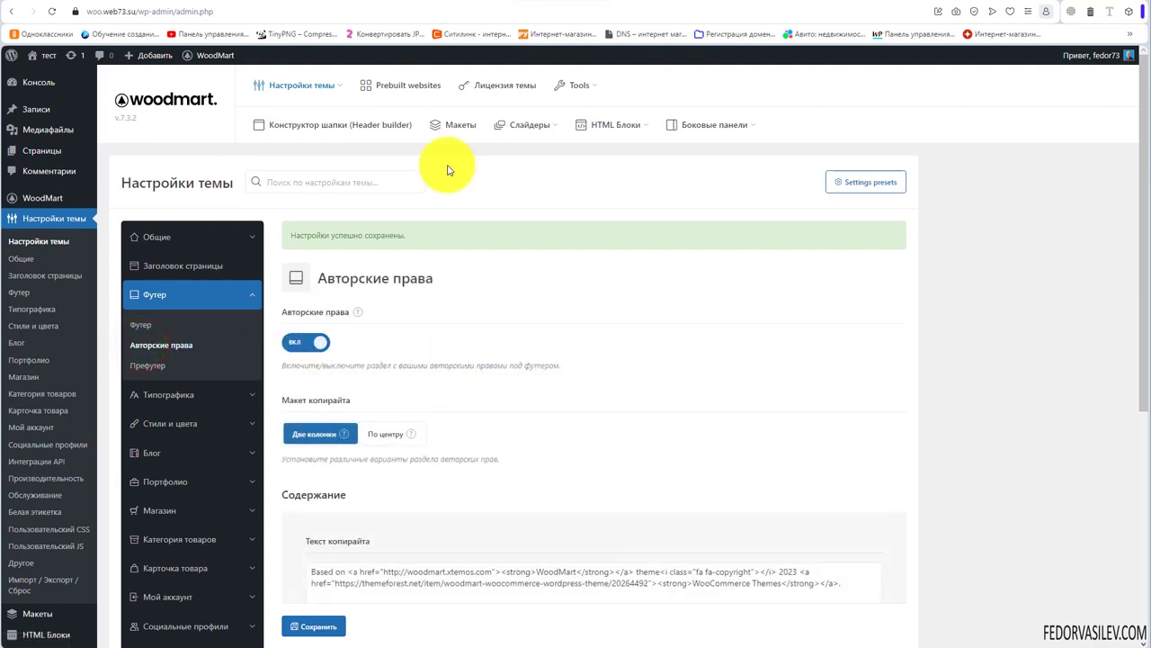
pyautogui.click(609, 5)
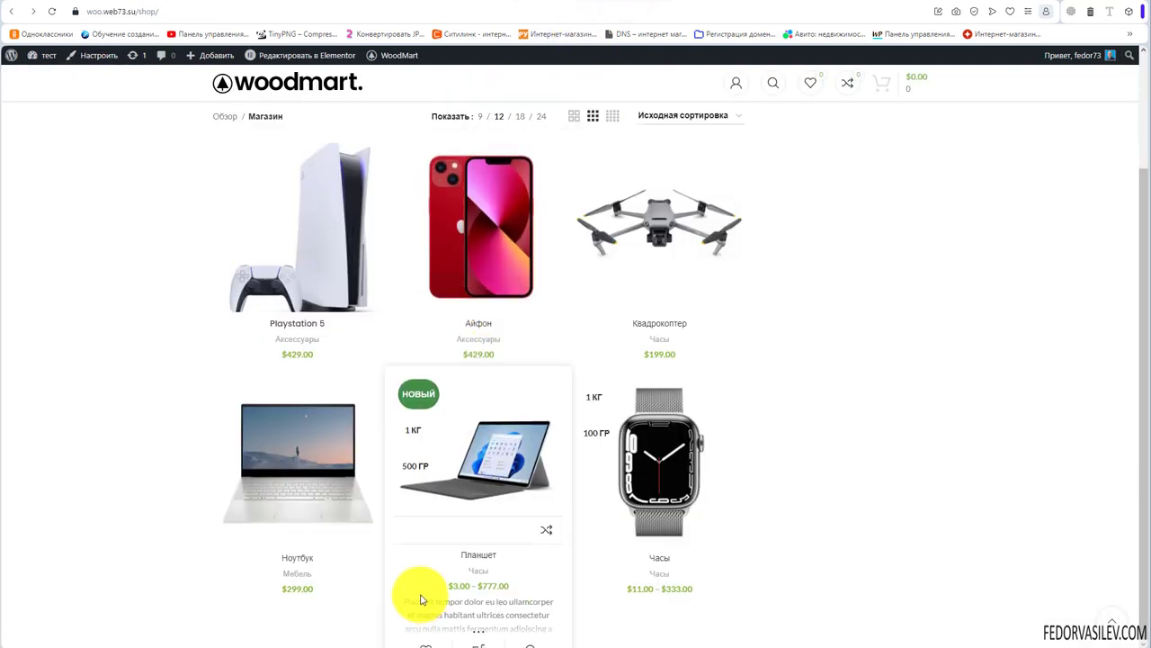
pyautogui.press('F5')
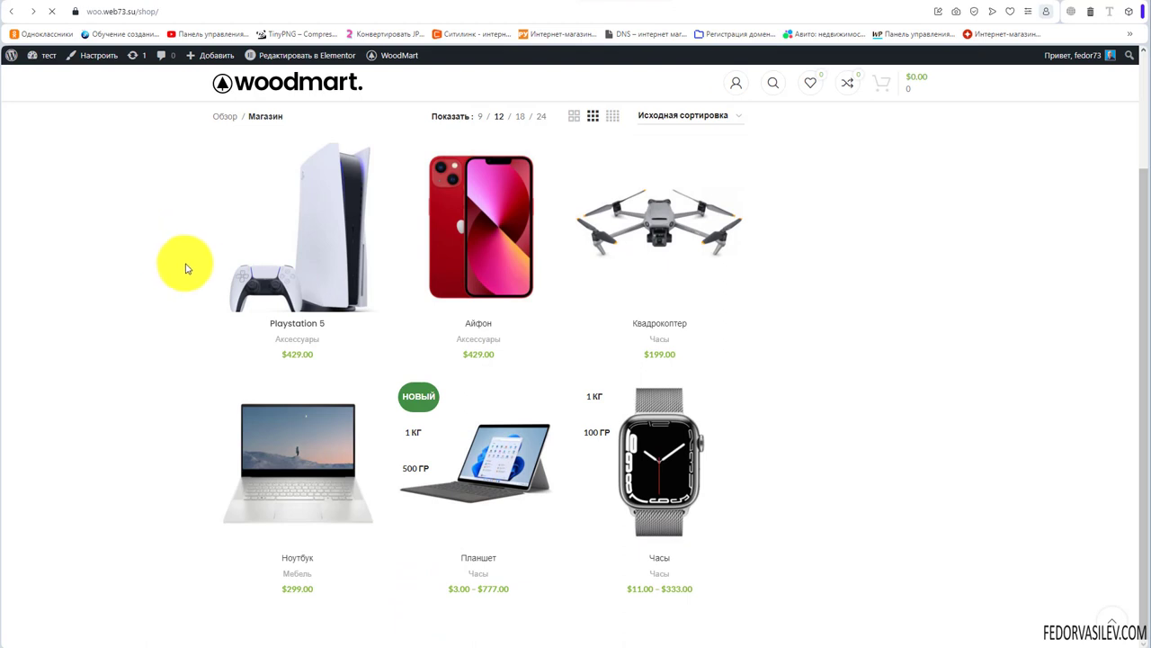
pyautogui.scroll(-5, 206, 270)
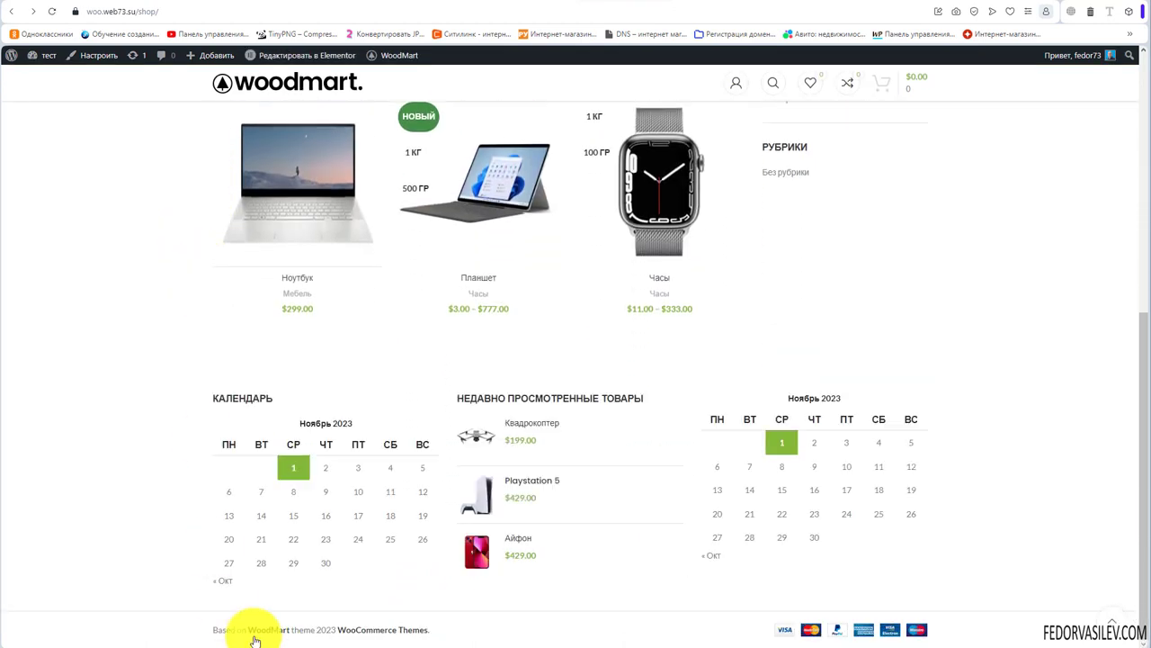
pyautogui.moveTo(401, 627); pyautogui.dragTo(225, 628)
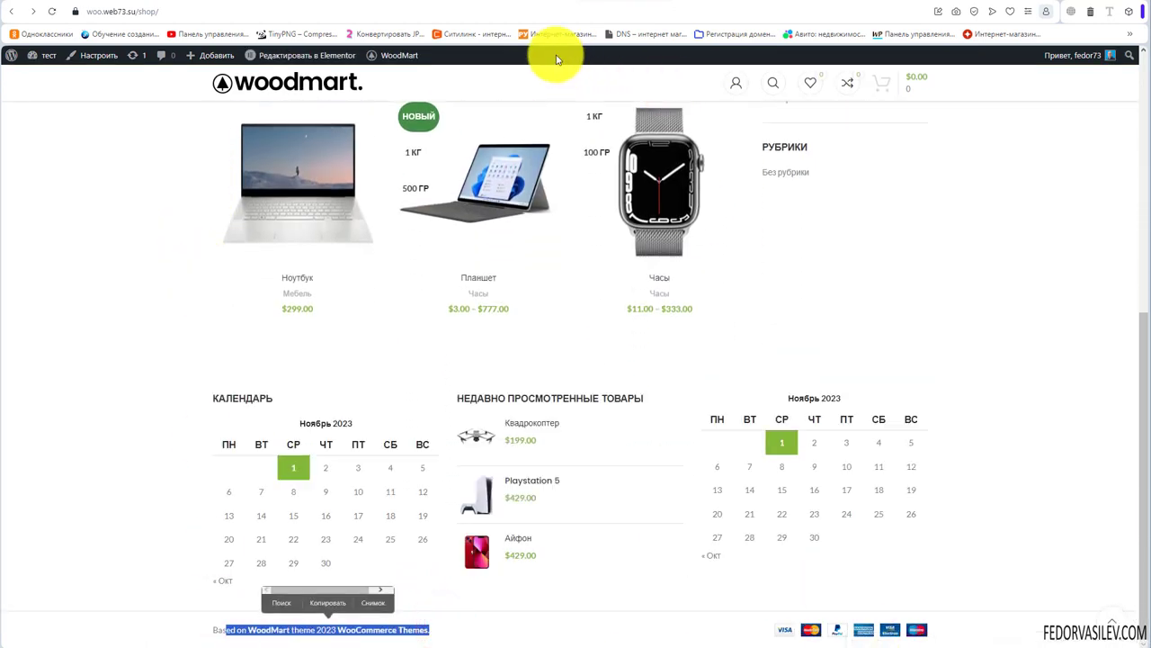
# In the copyright settings, try the centred layout (По центру) and return to the two-column layout (Две колонки)
pyautogui.click(537, 2)
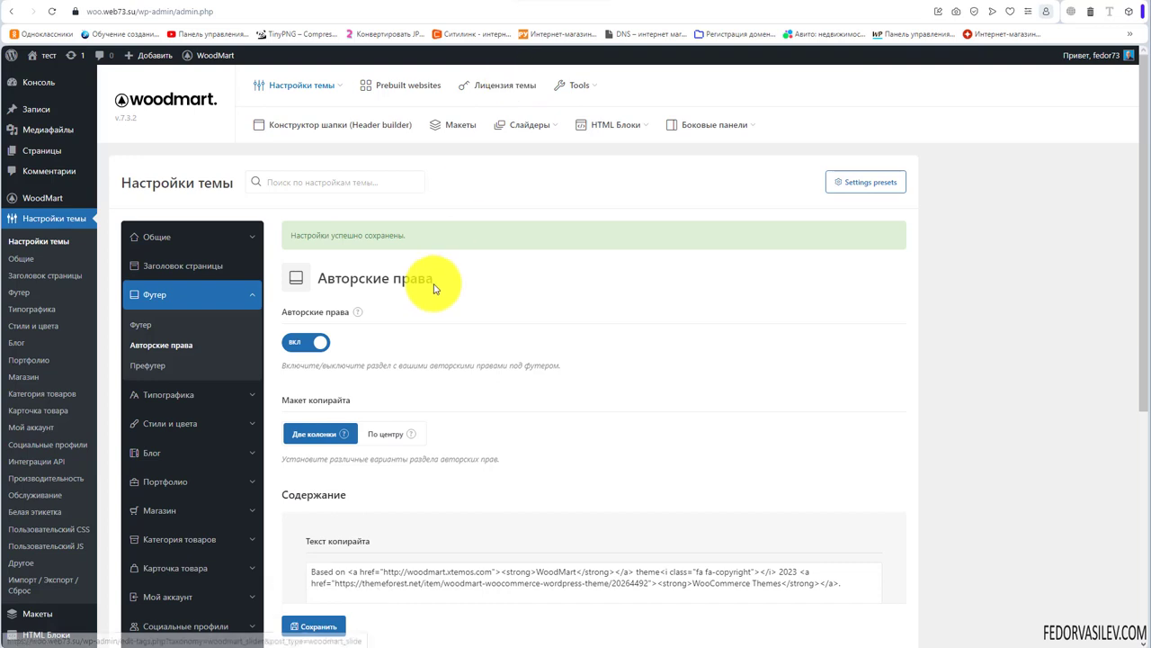
pyautogui.click(303, 342)
pyautogui.scroll(-2, 310, 360)
pyautogui.click(396, 316)
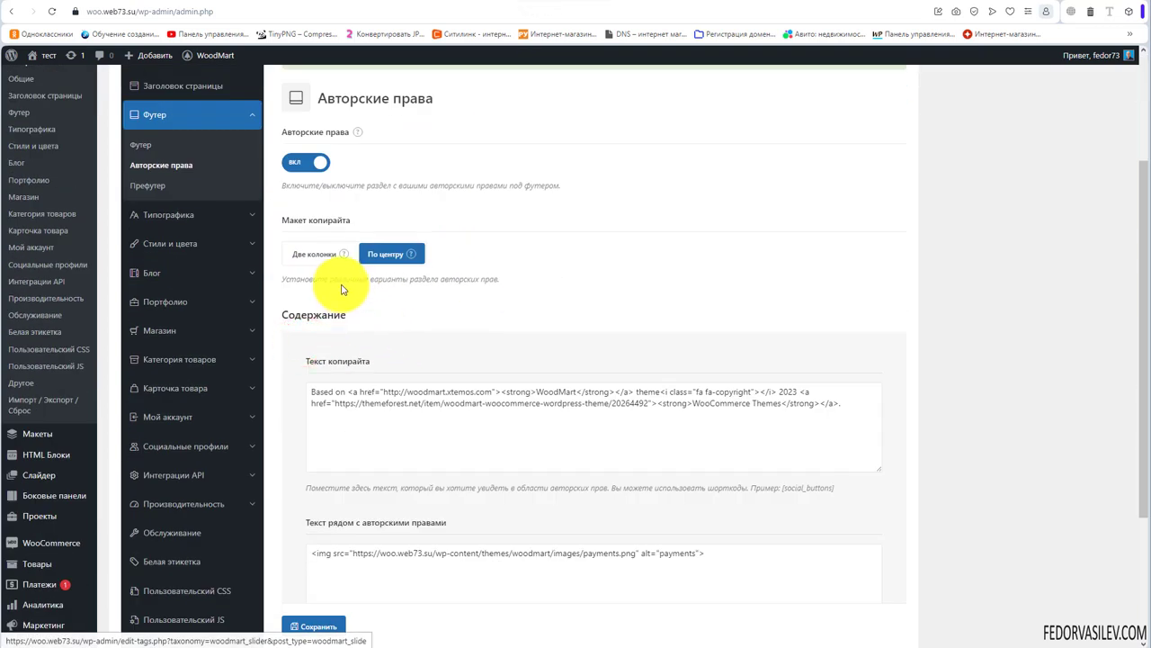
pyautogui.click(337, 253)
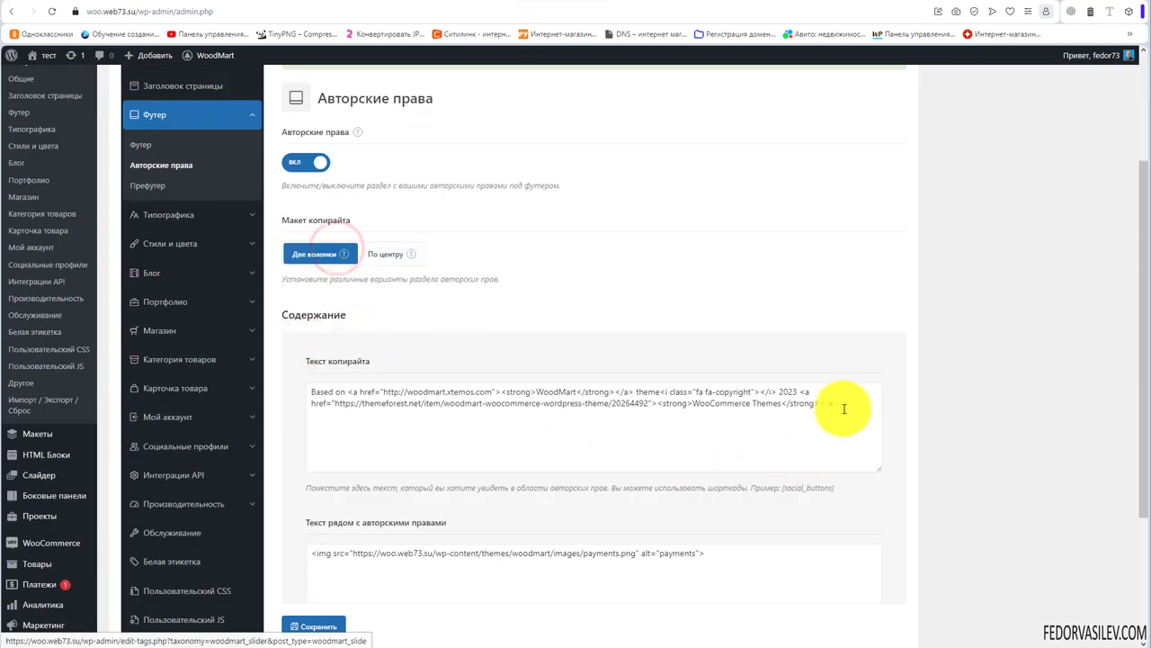
# Examine the copyright text code and the image path in the text beside the copyright (Текст рядом с авторскими правами)
pyautogui.moveTo(844, 404); pyautogui.dragTo(308, 393)
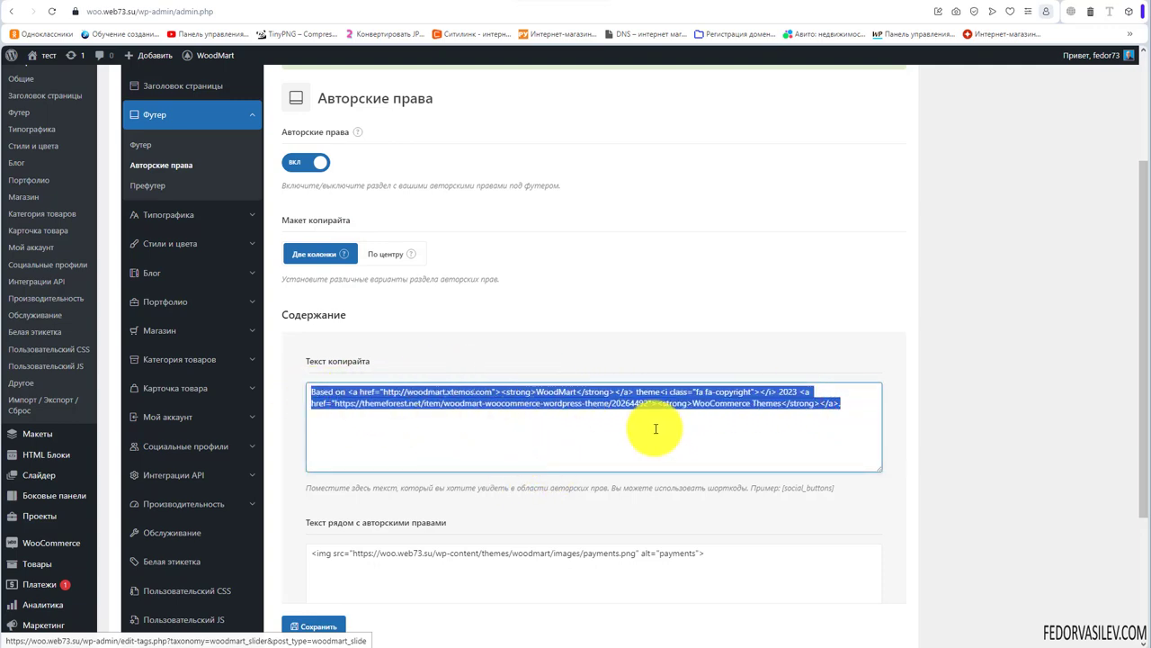
pyautogui.scroll(-2, 655, 429)
pyautogui.moveTo(725, 372); pyautogui.dragTo(306, 375)
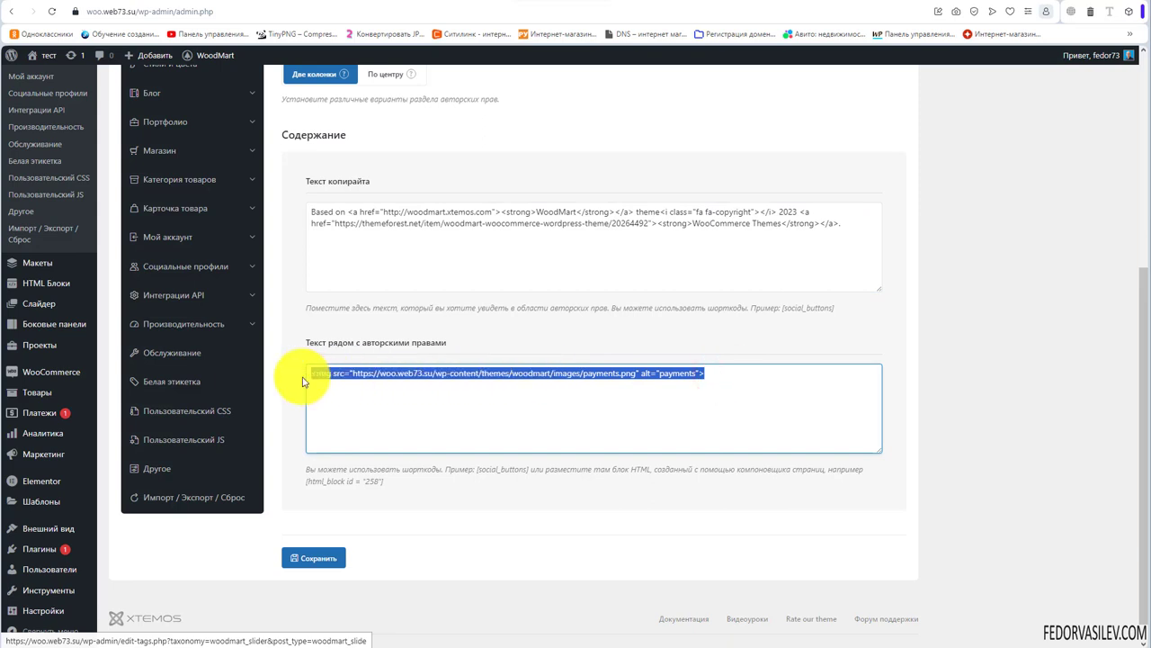
pyautogui.click(449, 424)
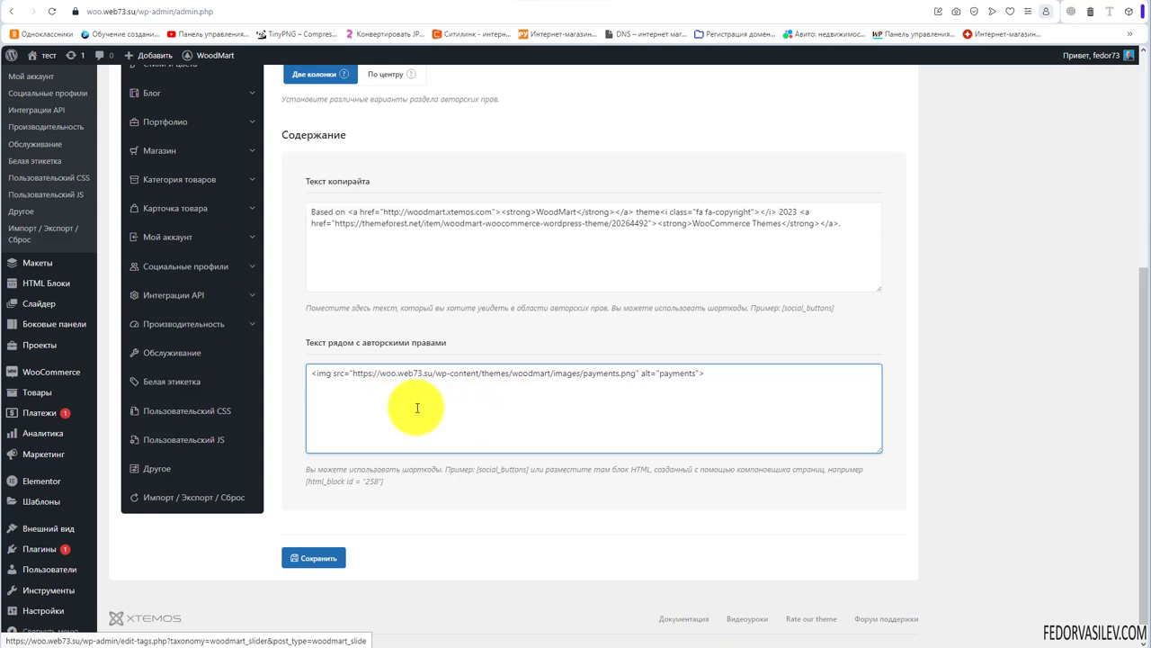
pyautogui.click(560, 411)
pyautogui.doubleClick(629, 399)
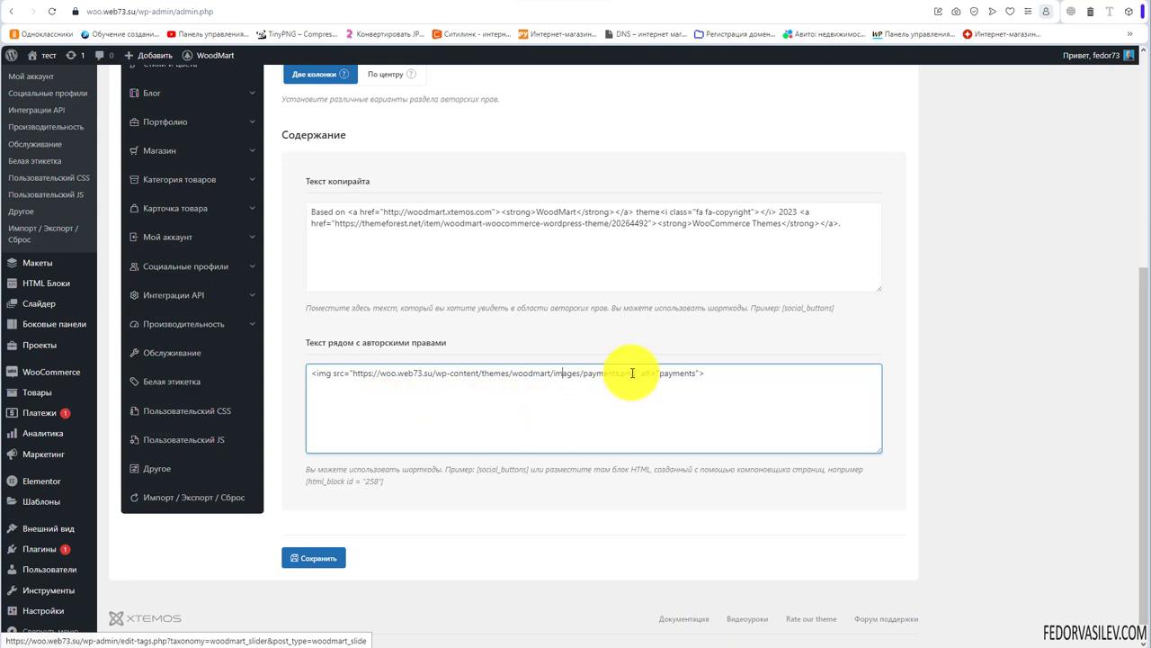
pyautogui.moveTo(634, 373); pyautogui.dragTo(434, 375)
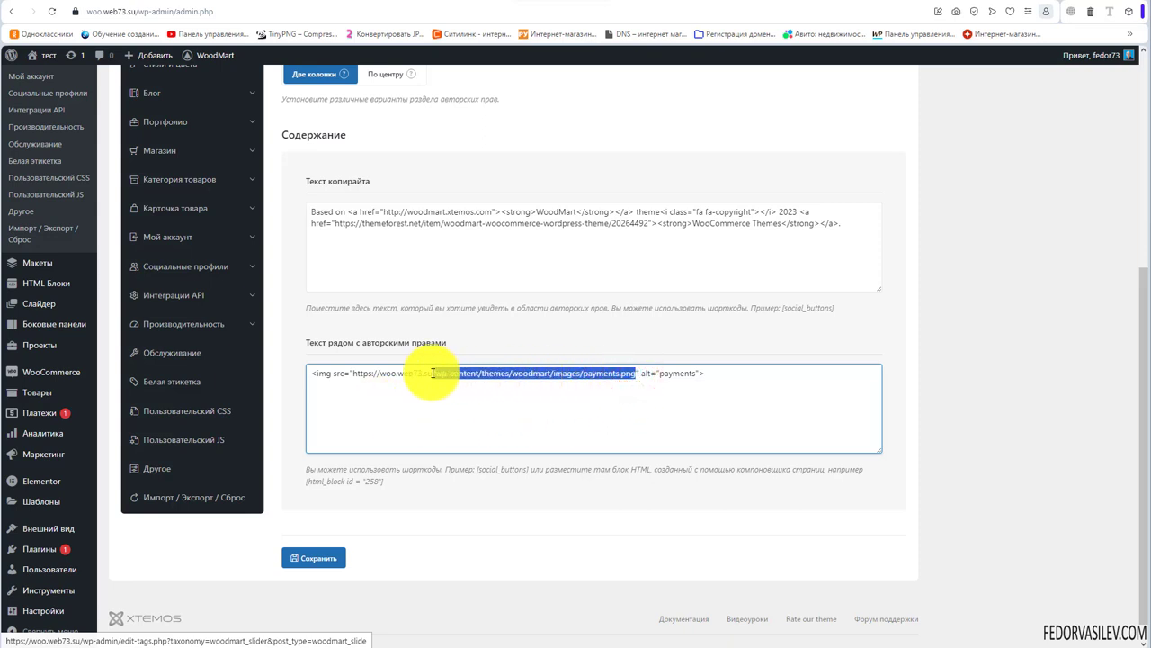
# Examine the payment icons beside the copyright line in the shop page's footer
pyautogui.click(617, 5)
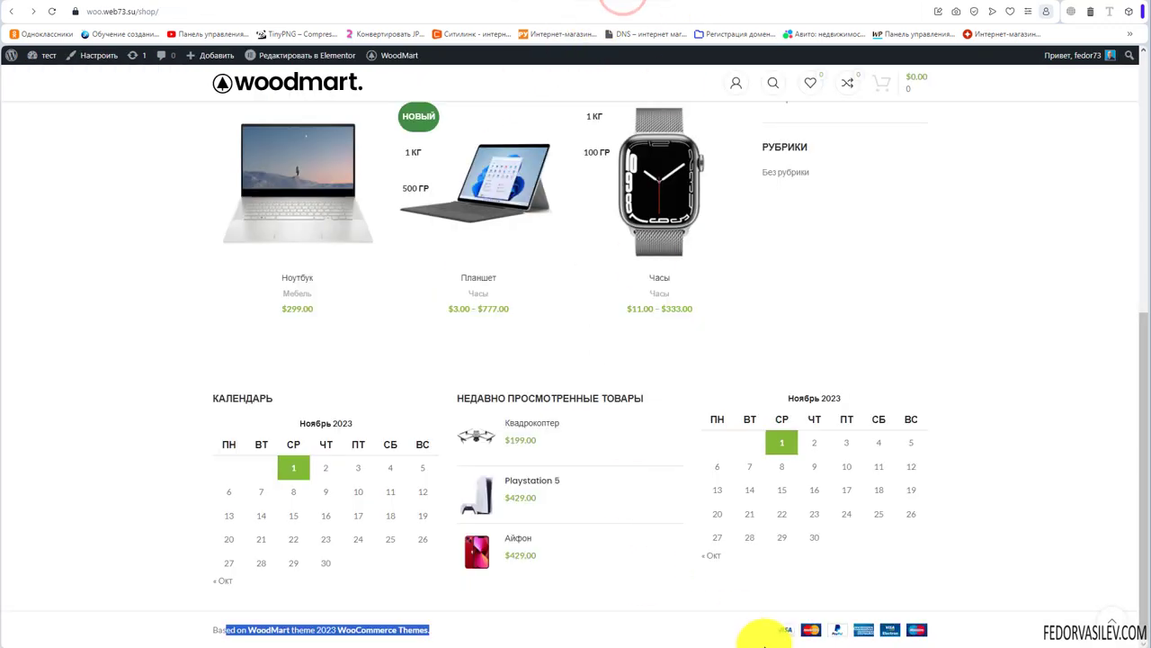
pyautogui.click(766, 622)
pyautogui.moveTo(805, 634); pyautogui.dragTo(938, 630)
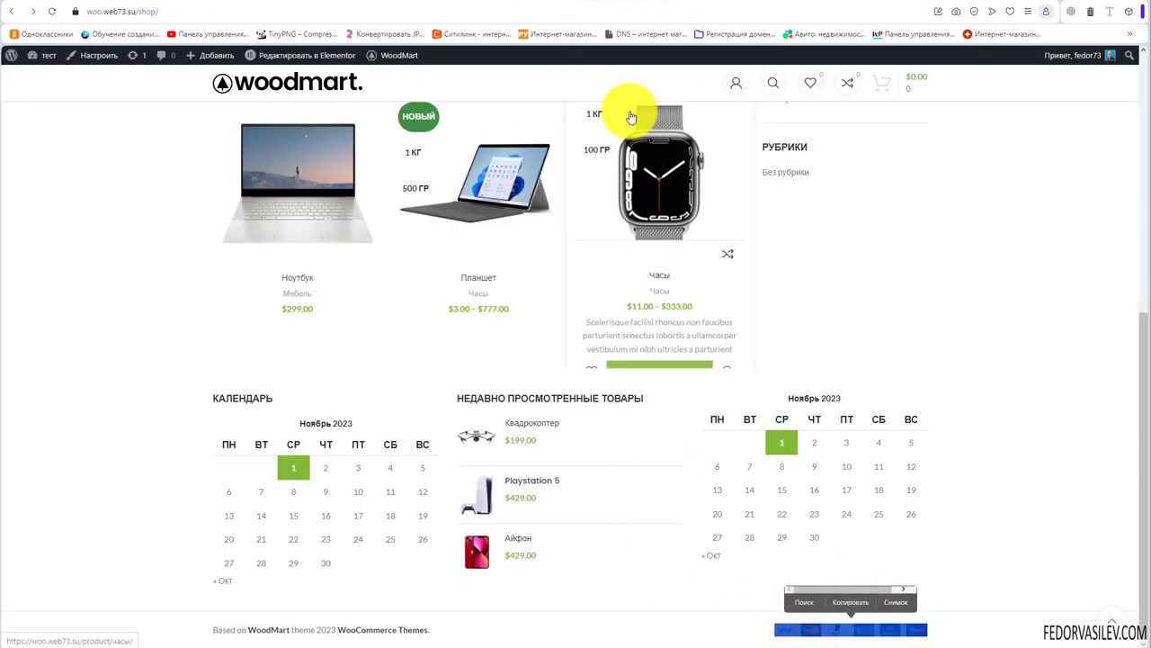
# Set the prefooter content (Содержимое префутера) to the HTML block "для категорий ак." with ID 121 and save the settings
pyautogui.click(527, 2)
pyautogui.scroll(5, 450, 396)
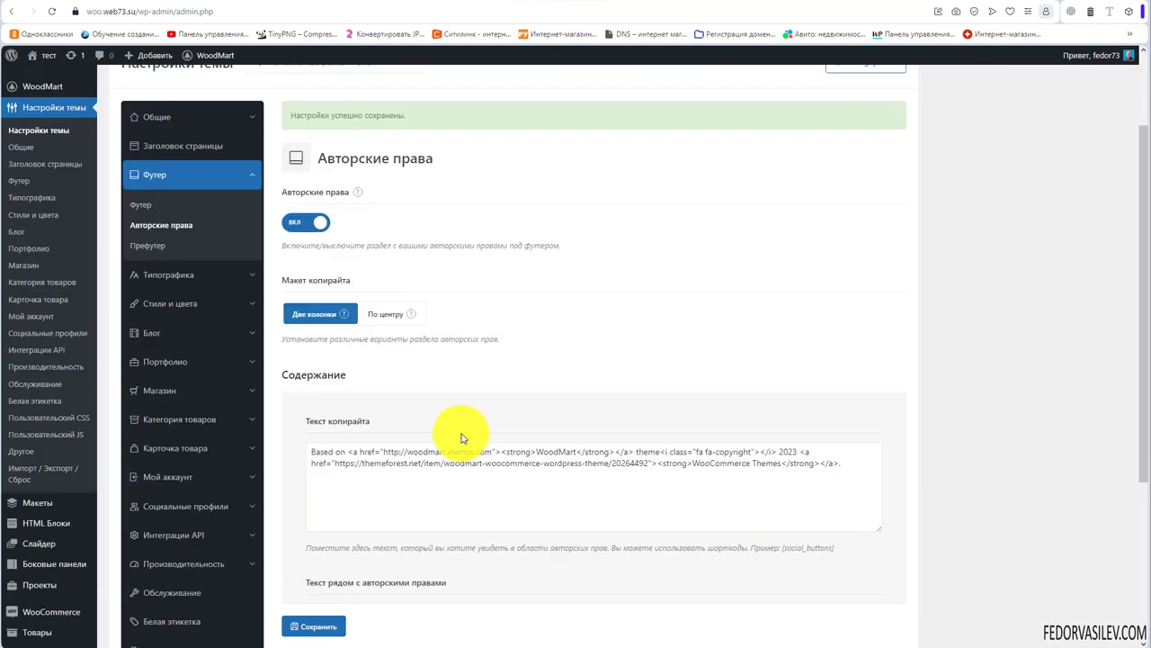
pyautogui.click(148, 365)
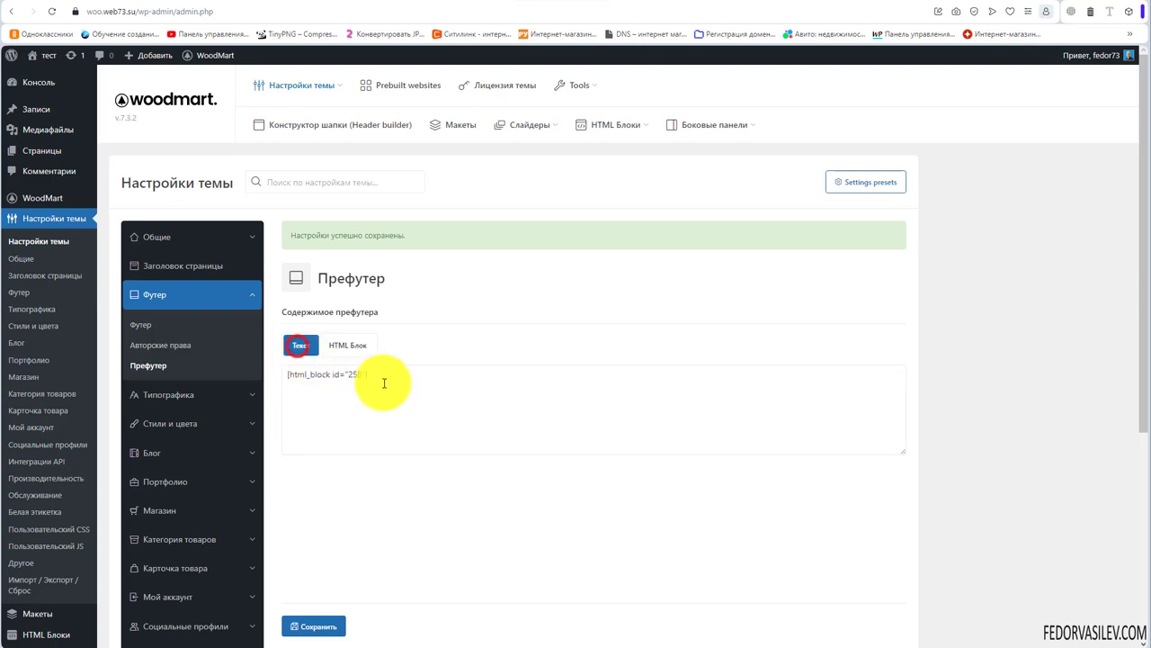
pyautogui.moveTo(390, 375); pyautogui.dragTo(264, 360)
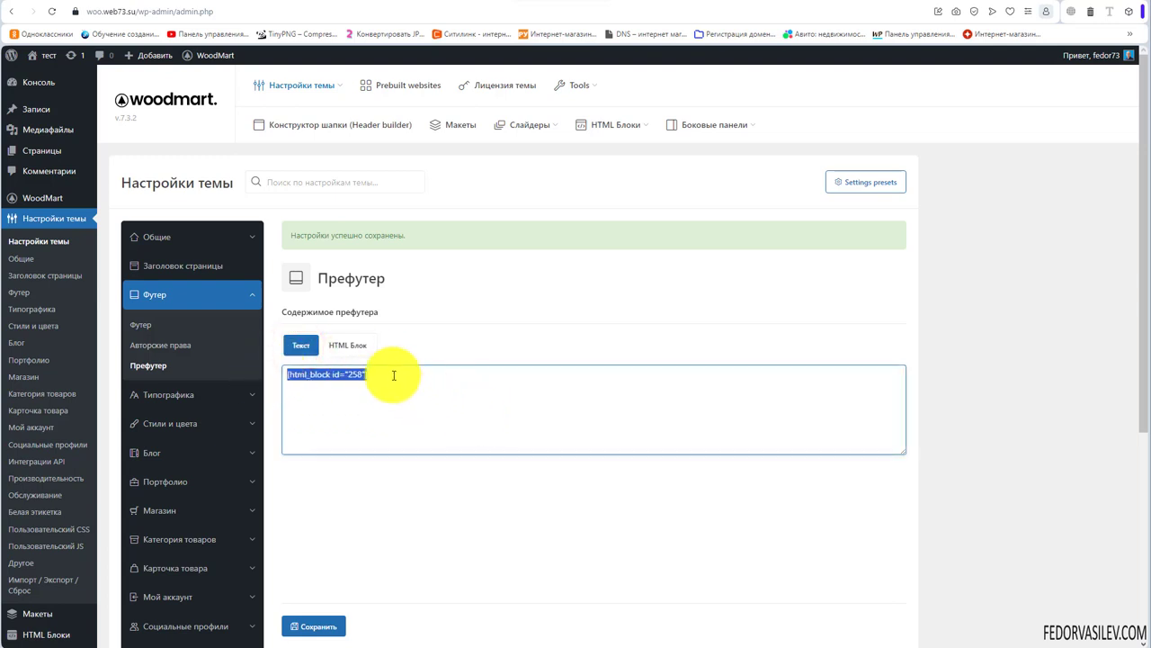
pyautogui.click(347, 345)
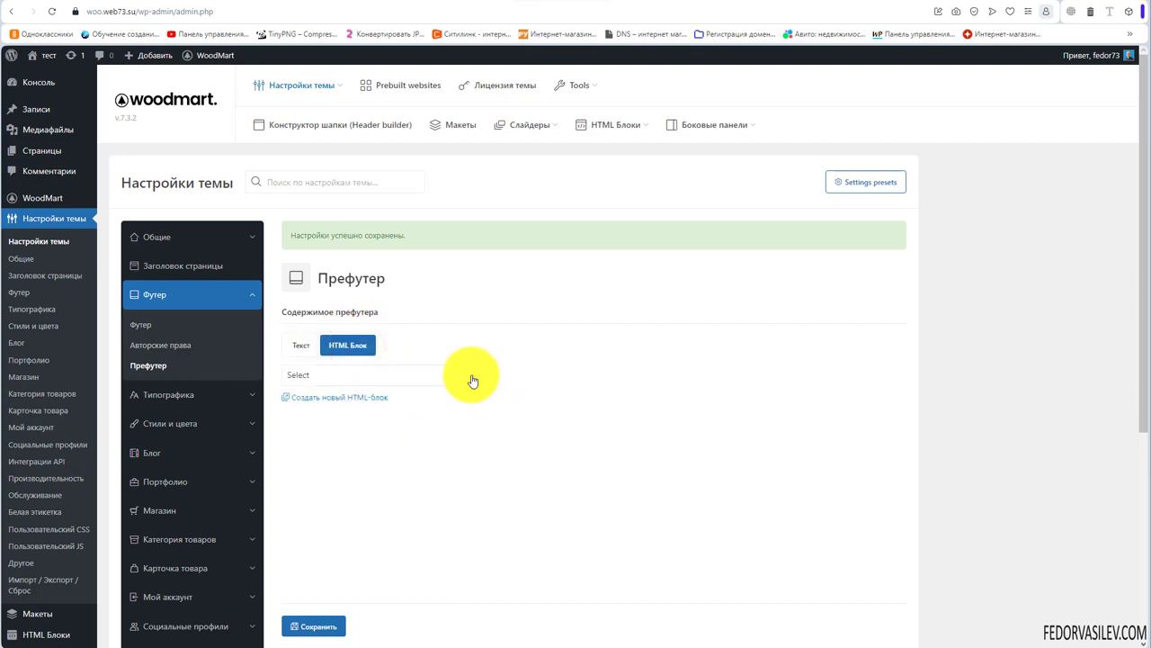
pyautogui.click(327, 418)
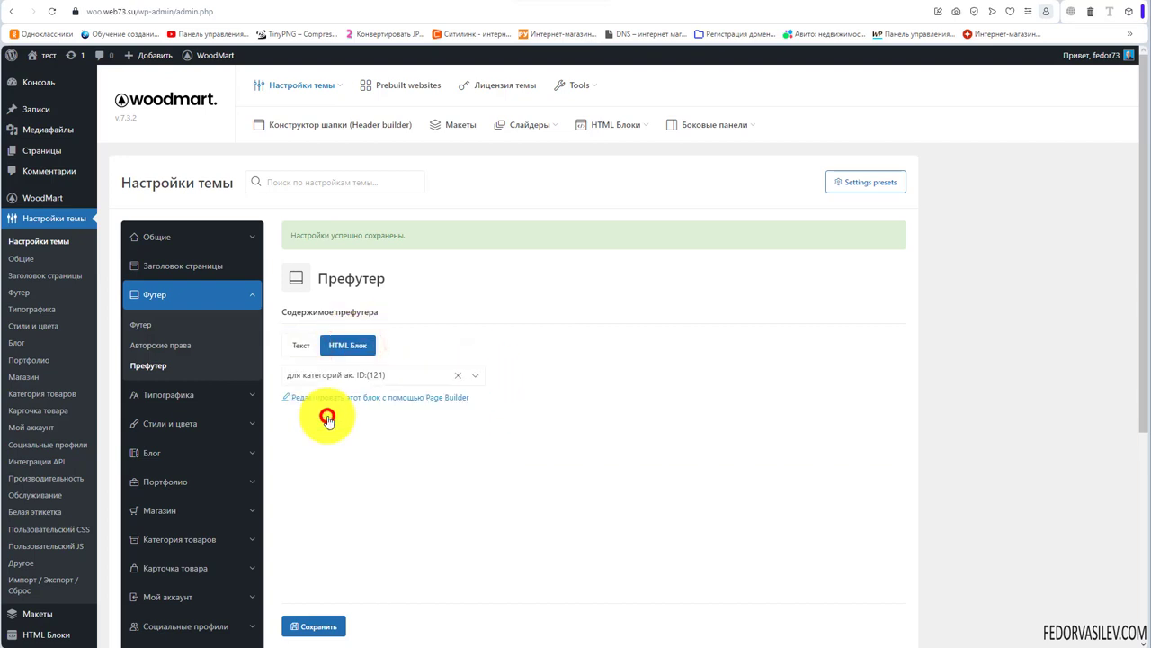
pyautogui.click(306, 625)
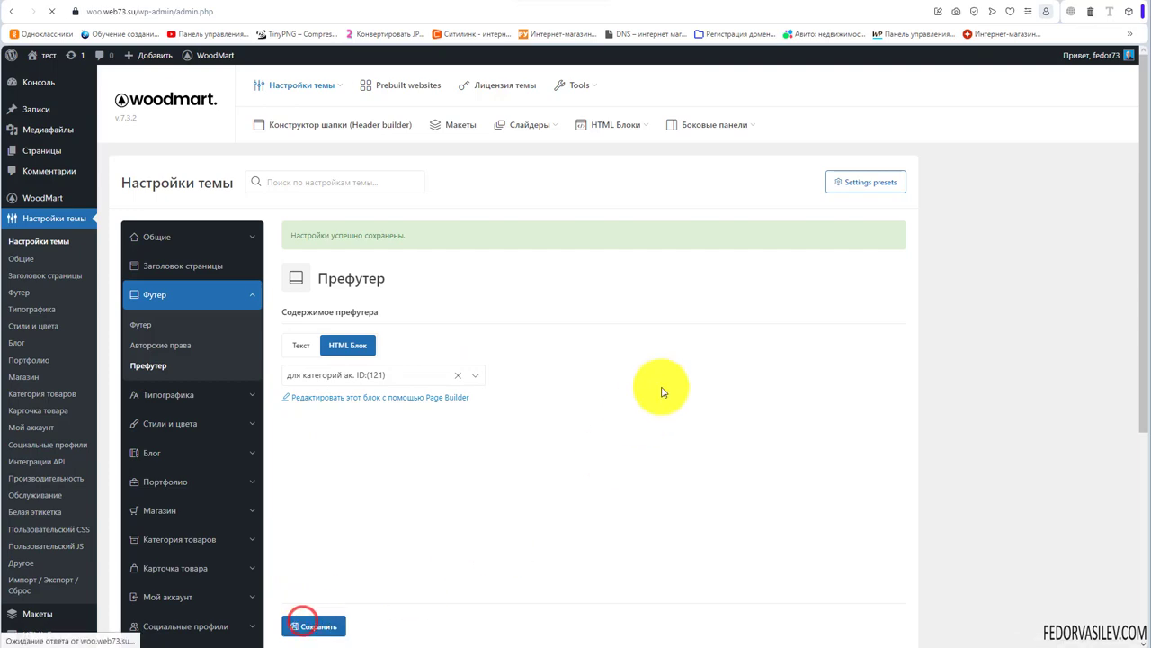
# Reload the shop page and check the prefooter block above the footer widgets
pyautogui.click(699, 8)
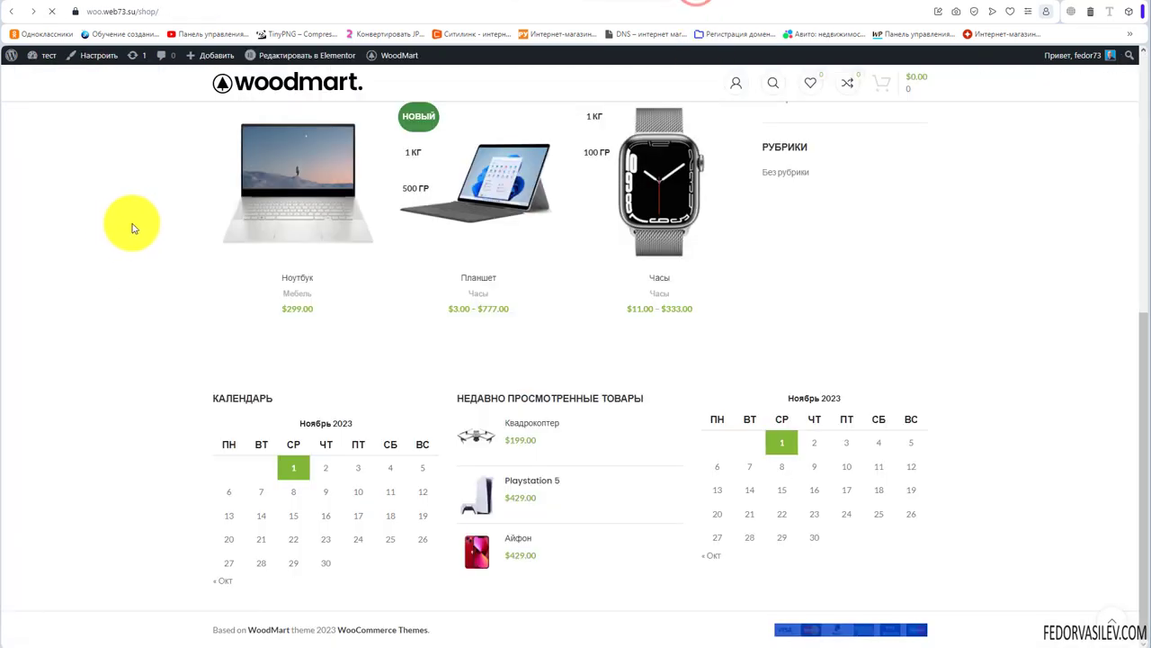
pyautogui.press('F5')
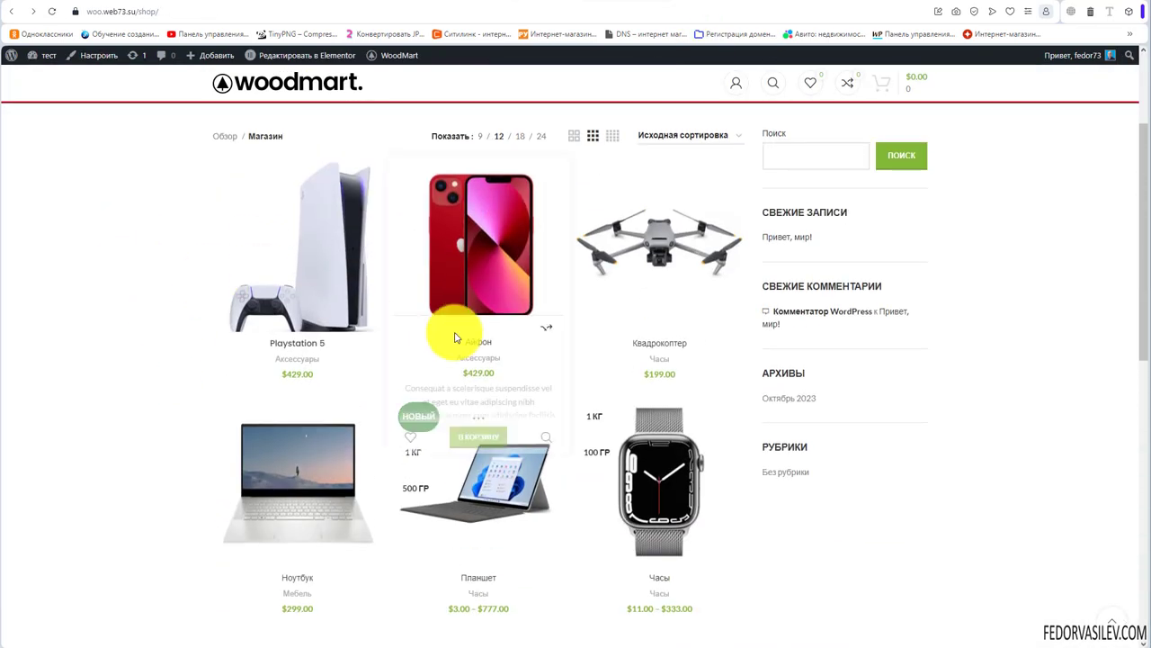
pyautogui.scroll(-3, 632, 308)
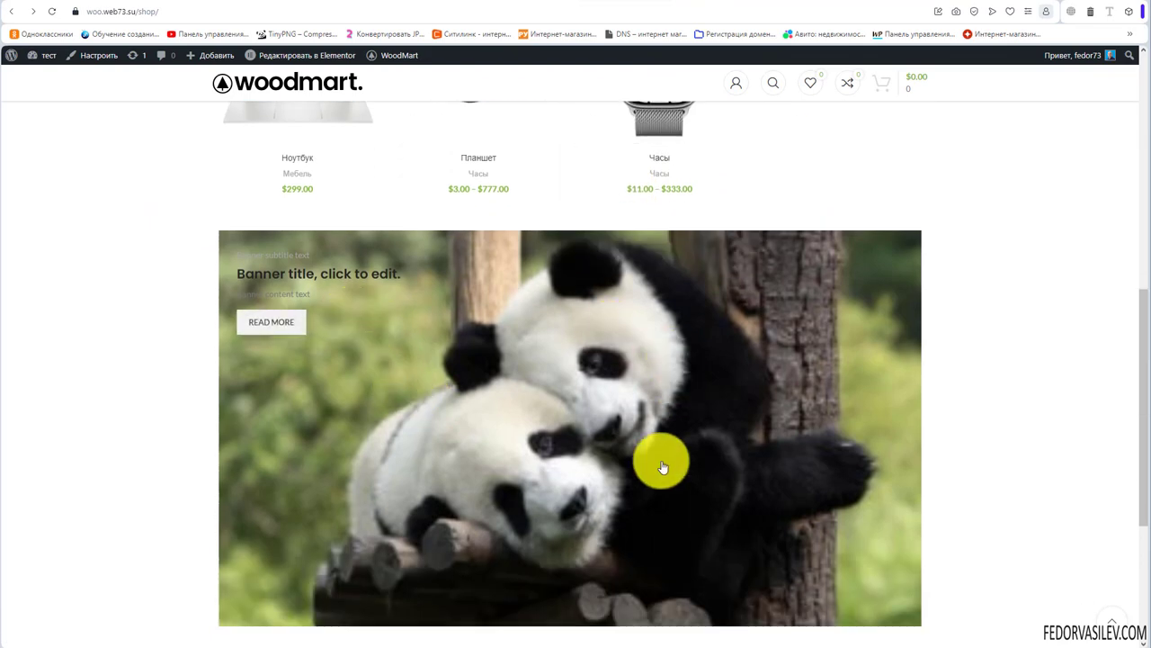
pyautogui.scroll(-2, 635, 340)
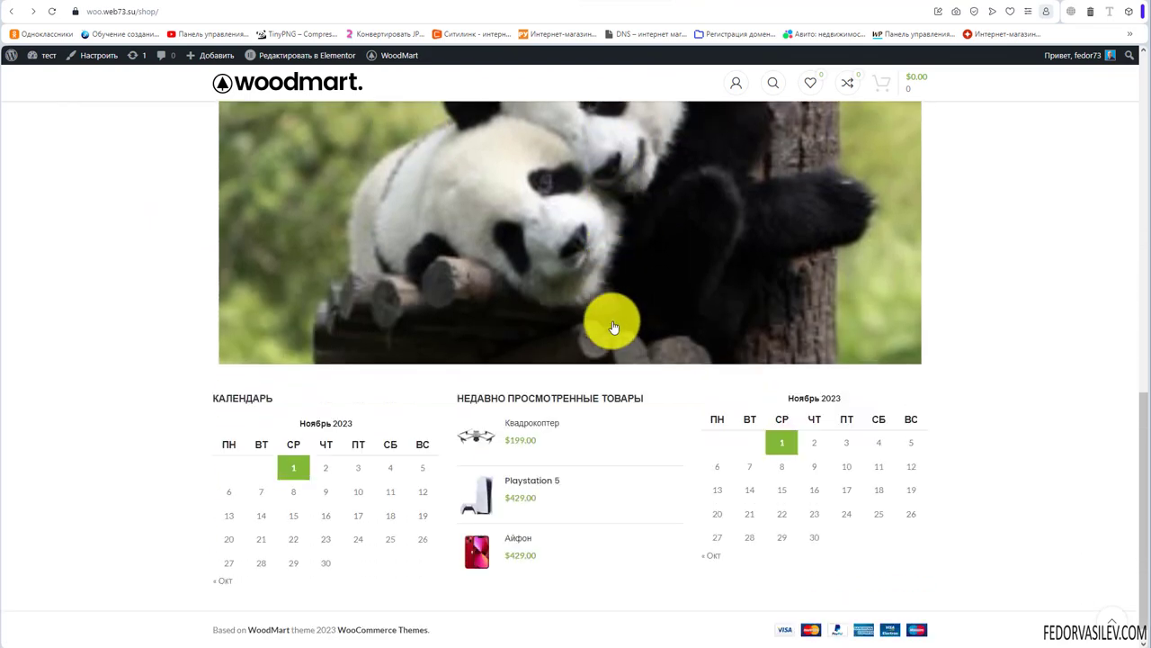